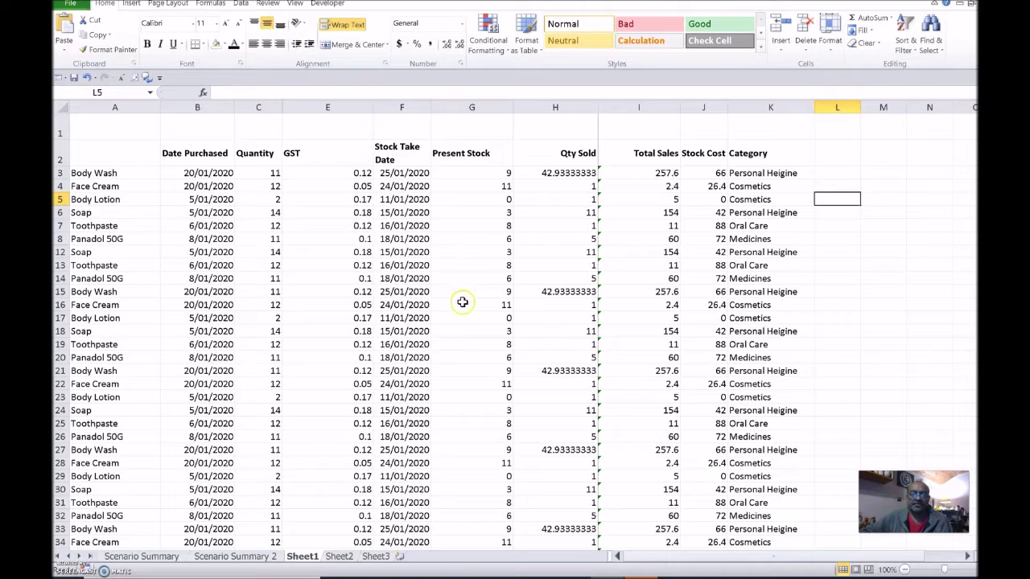
# - Look through the contents of Sheet1 and Sheet2 by switching back and forth between them
pyautogui.click(339, 557)
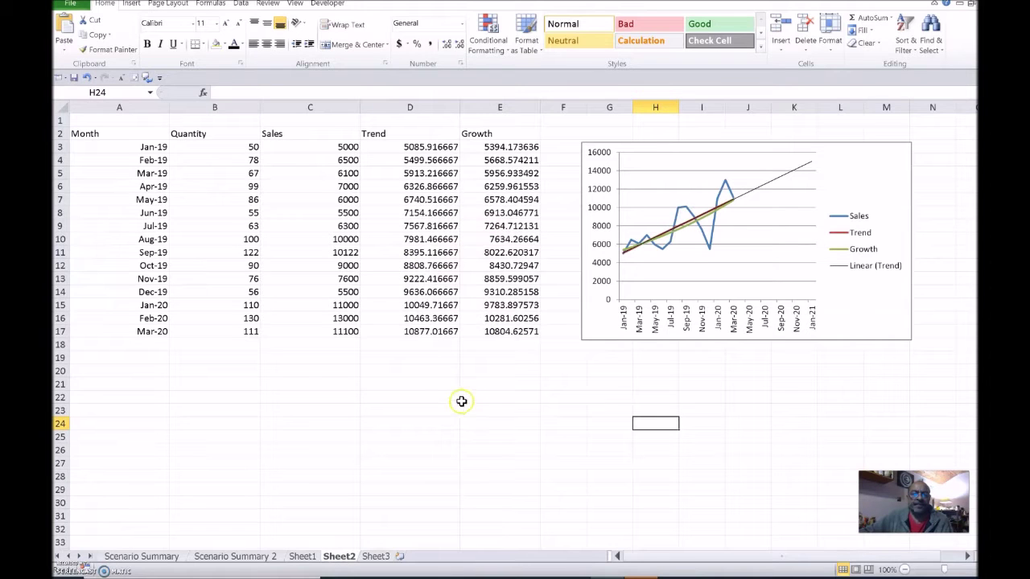
pyautogui.click(303, 556)
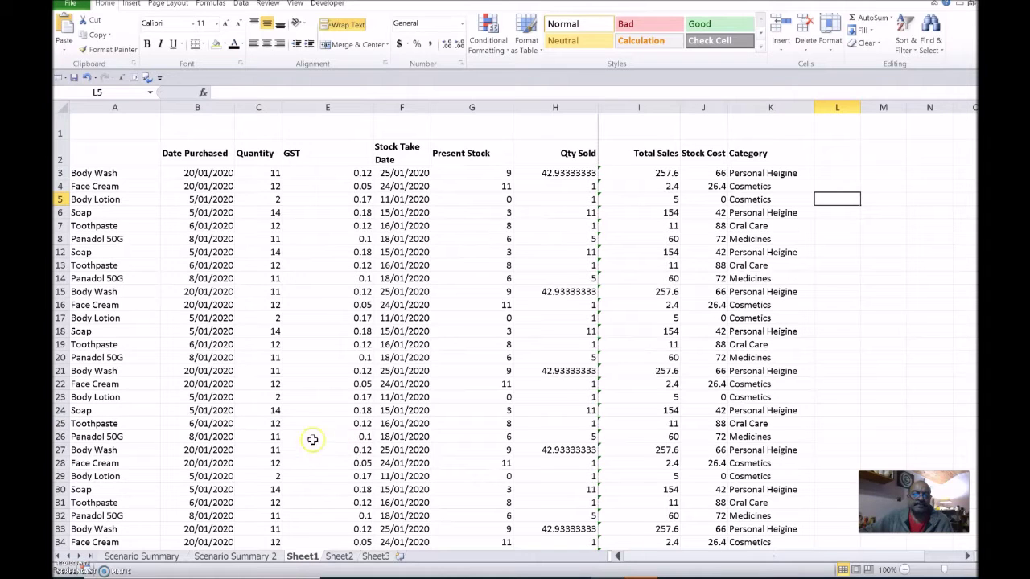
pyautogui.click(340, 556)
pyautogui.click(304, 558)
pyautogui.click(340, 556)
pyautogui.click(312, 557)
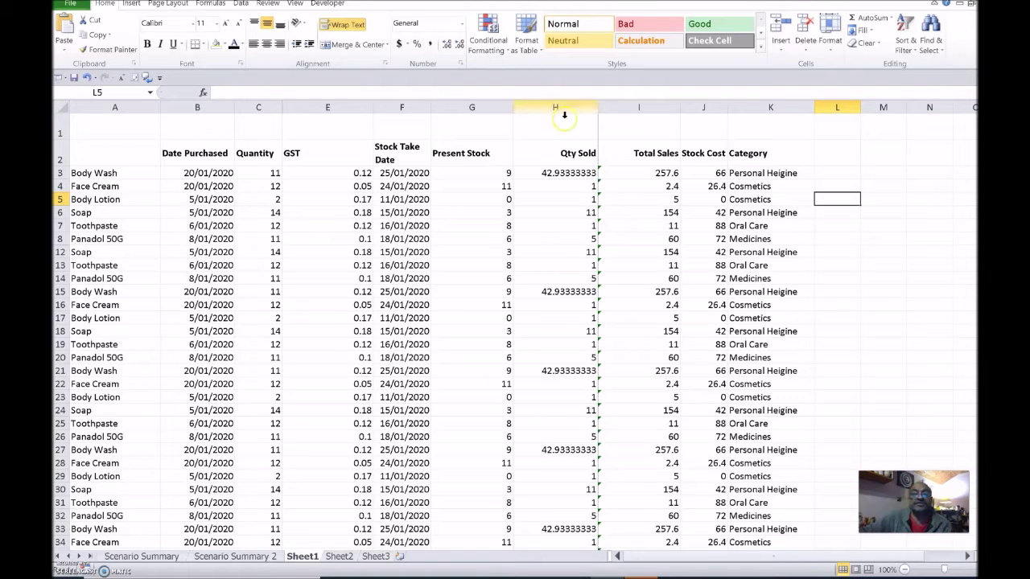
# - Check the ribbon customization options to see whether Developer is enabled among the main tabs, leaving the settings as they are
pyautogui.click(332, 4)
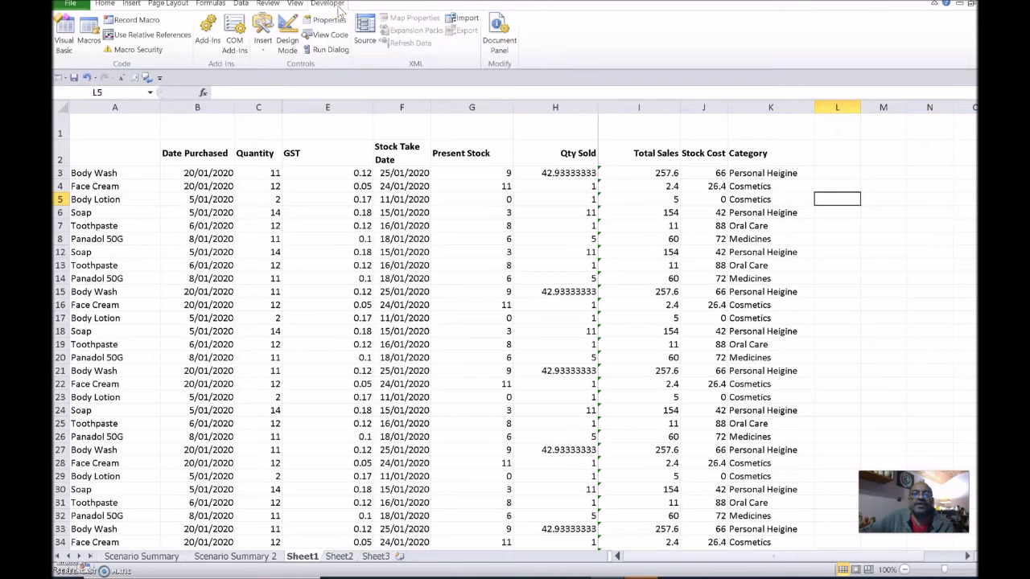
pyautogui.rightClick(588, 45)
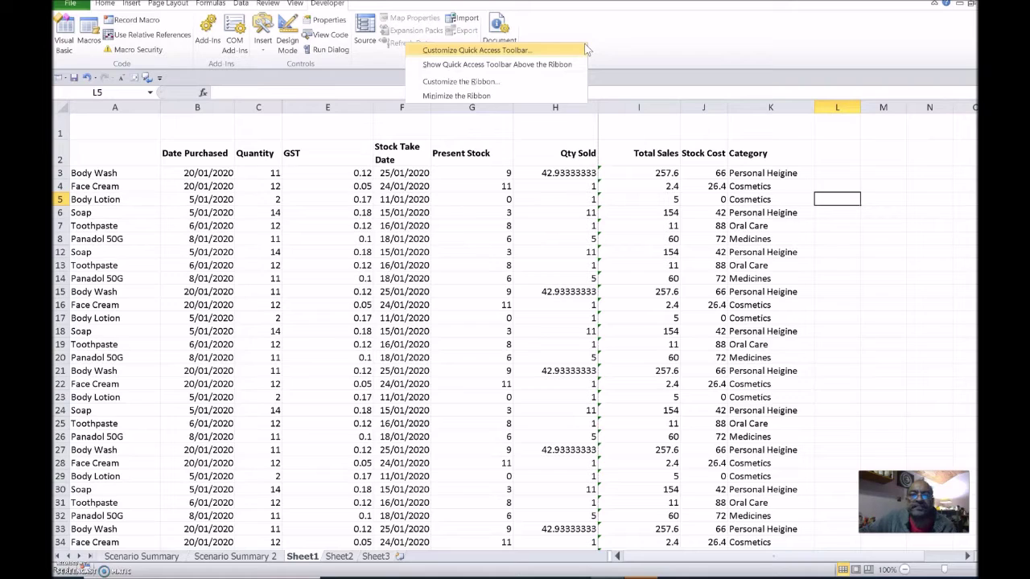
pyautogui.click(499, 82)
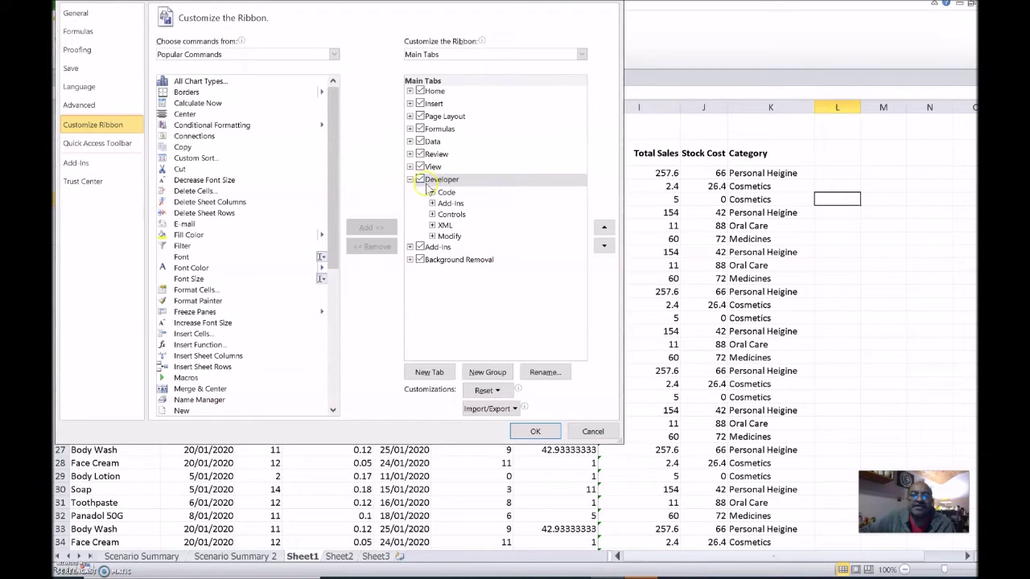
pyautogui.click(594, 432)
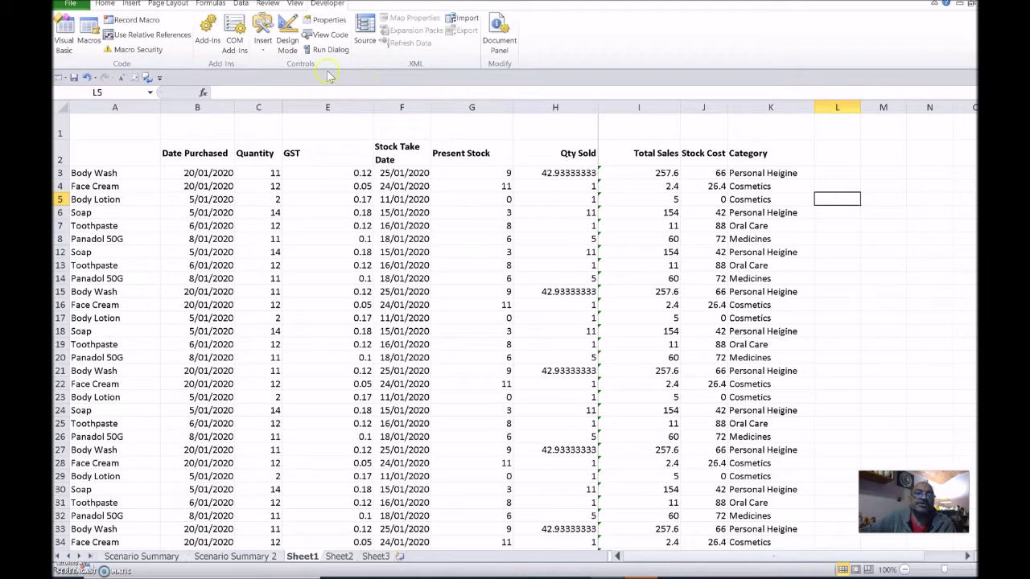
# - Start recording a macro named GotoSheet2, stored in This Workbook, with the shortcut Ctrl+Shift+A
pyautogui.click(149, 24)
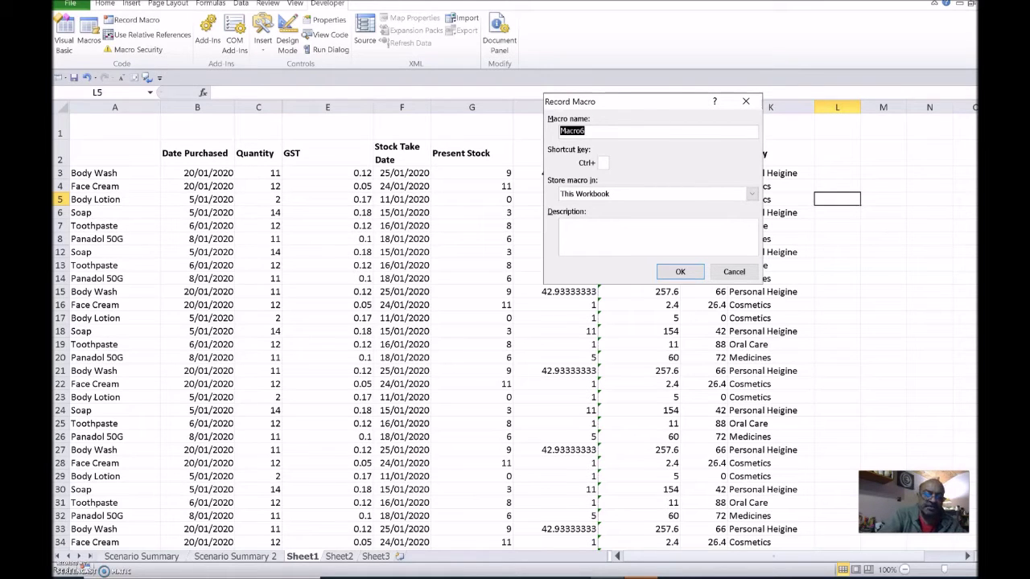
pyautogui.write('GotoShee')
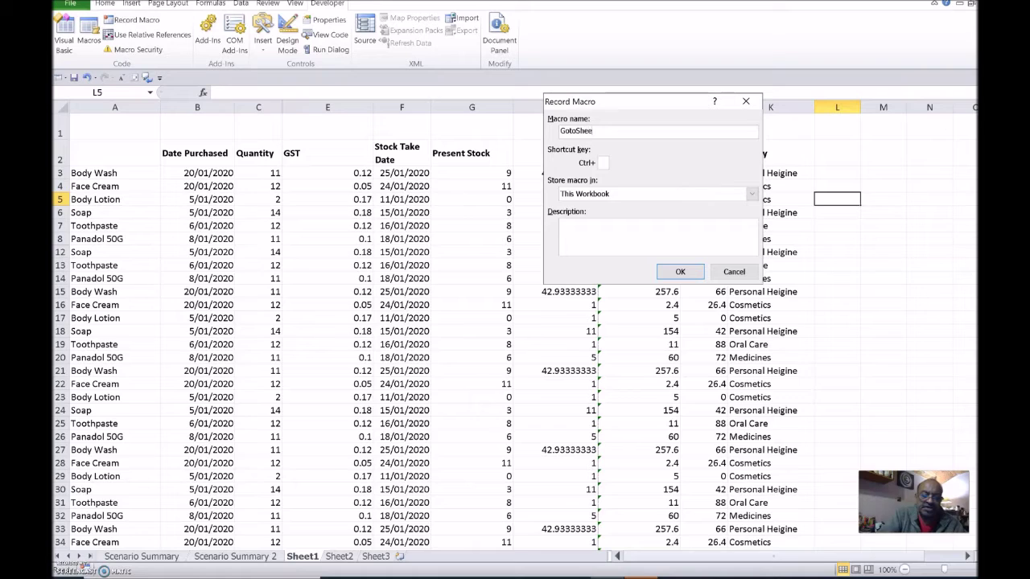
pyautogui.write('t2')
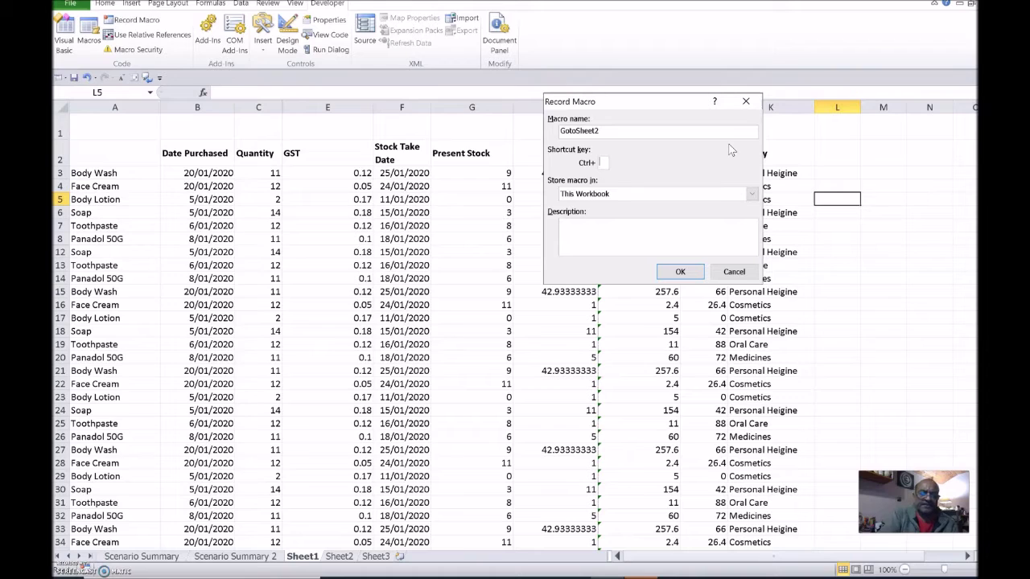
pyautogui.hotkey('shift', 'a')
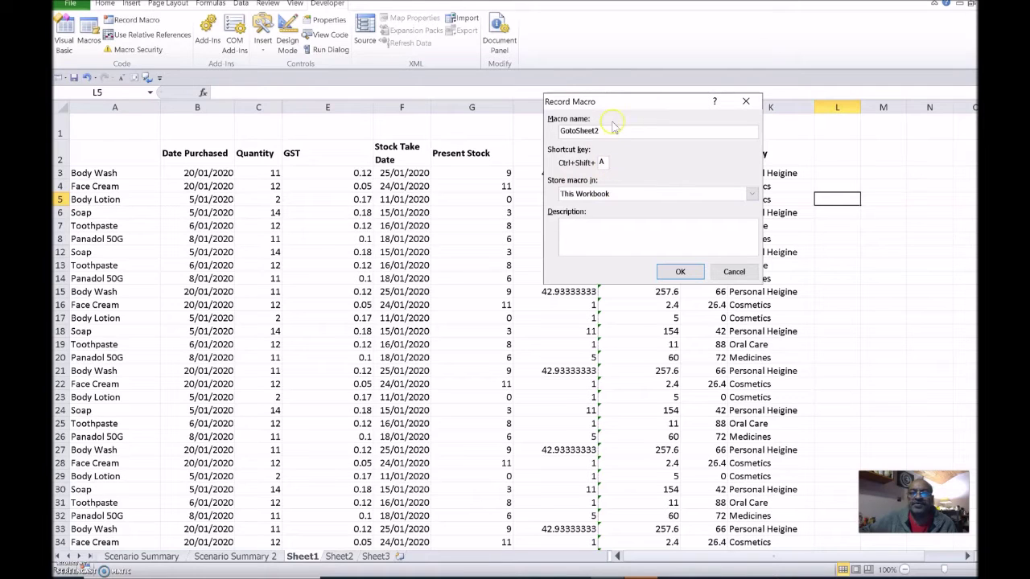
pyautogui.click(679, 272)
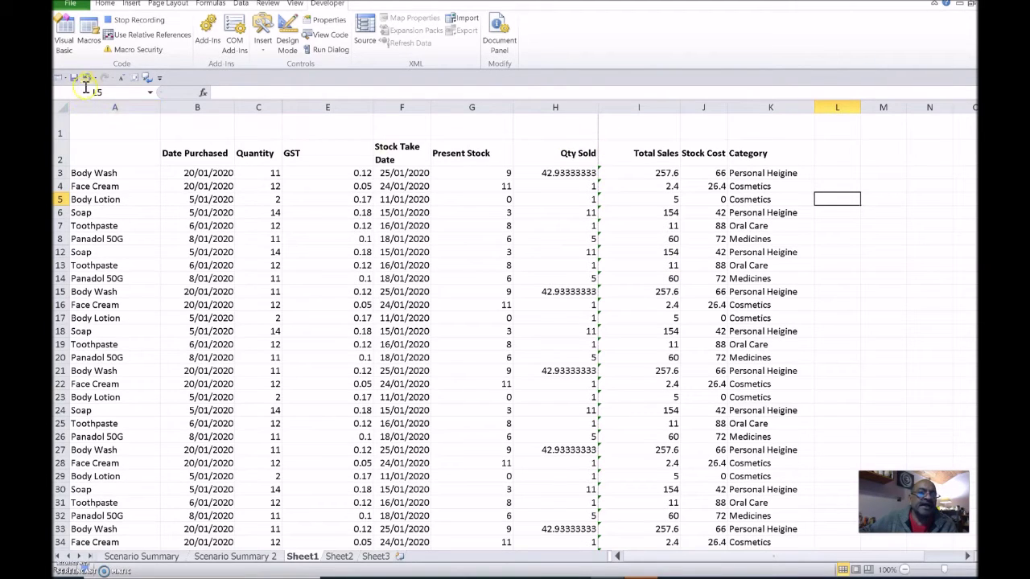
# - Check the list of macros, record the switch to Sheet2 as the macro's action and stop recording
pyautogui.click(87, 32)
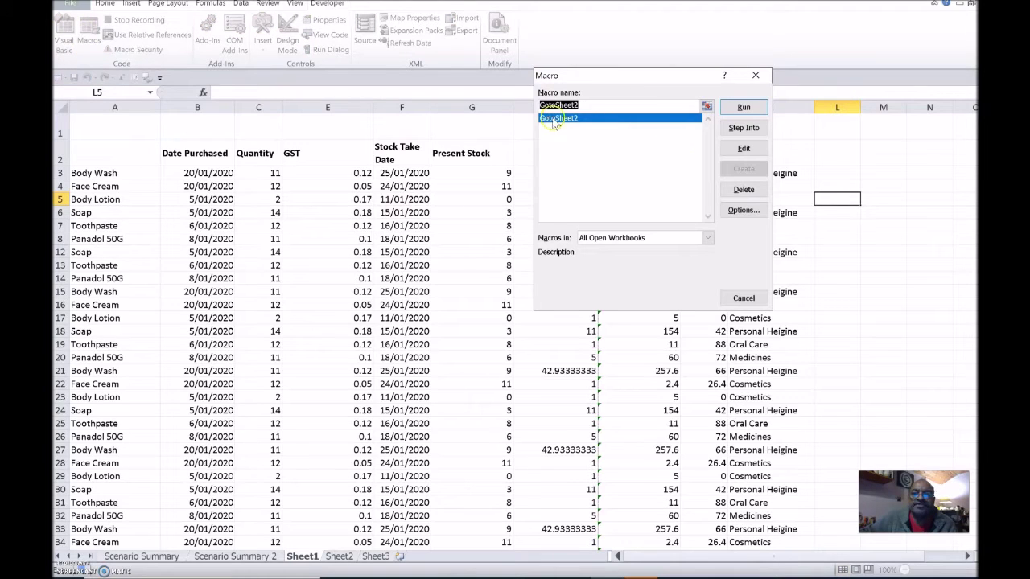
pyautogui.click(743, 297)
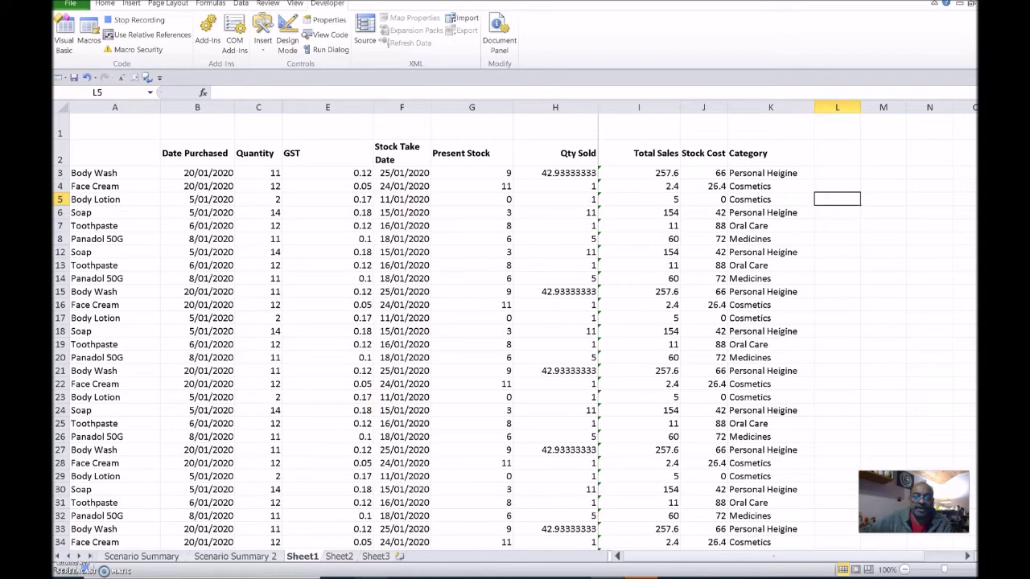
pyautogui.click(338, 556)
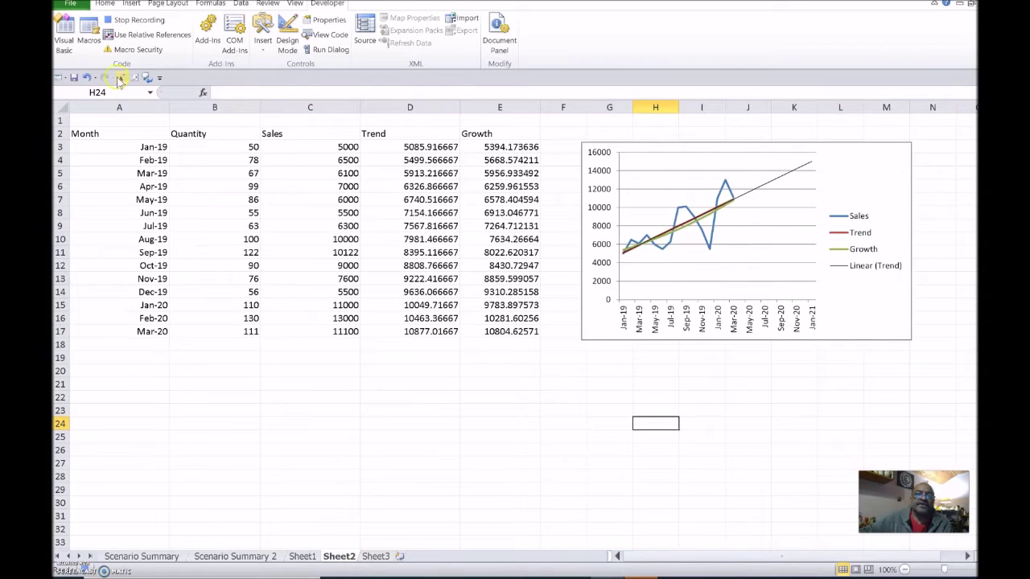
pyautogui.click(133, 20)
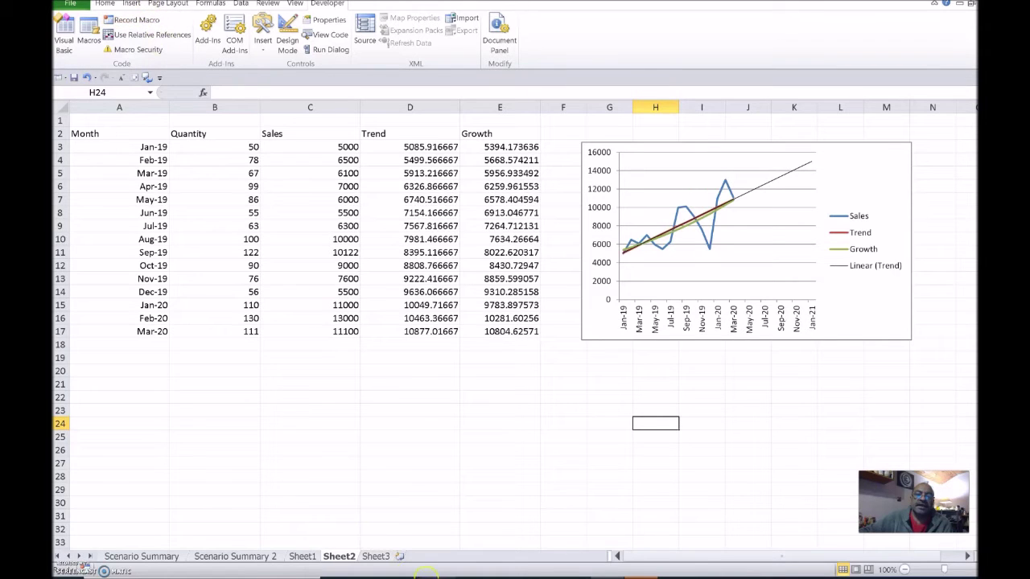
# - Insert a form control button on Sheet1 beside the Category data, around columns L to N, and assign the GotoSheet2 macro to it
pyautogui.click(302, 557)
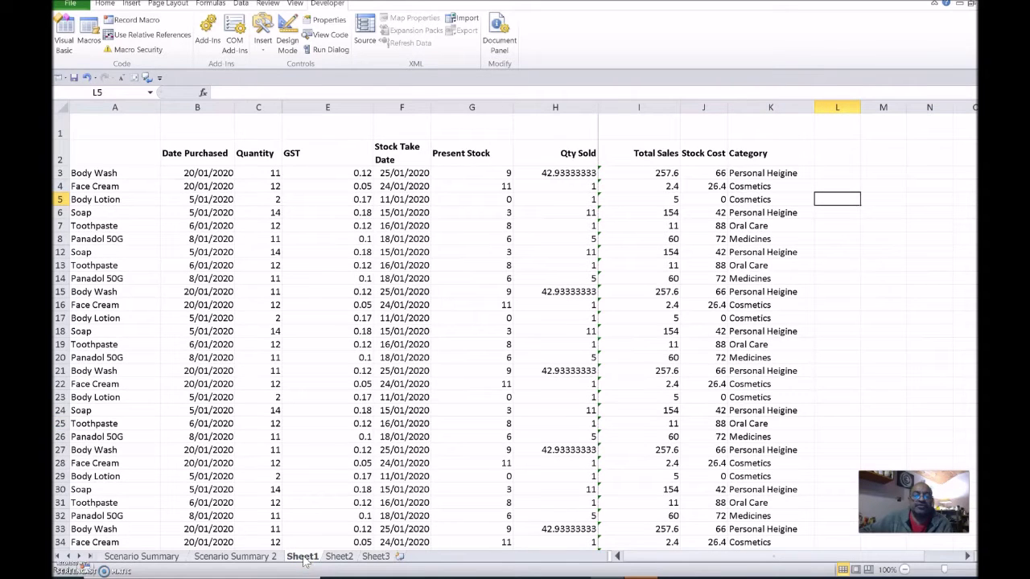
pyautogui.click(309, 559)
pyautogui.click(272, 46)
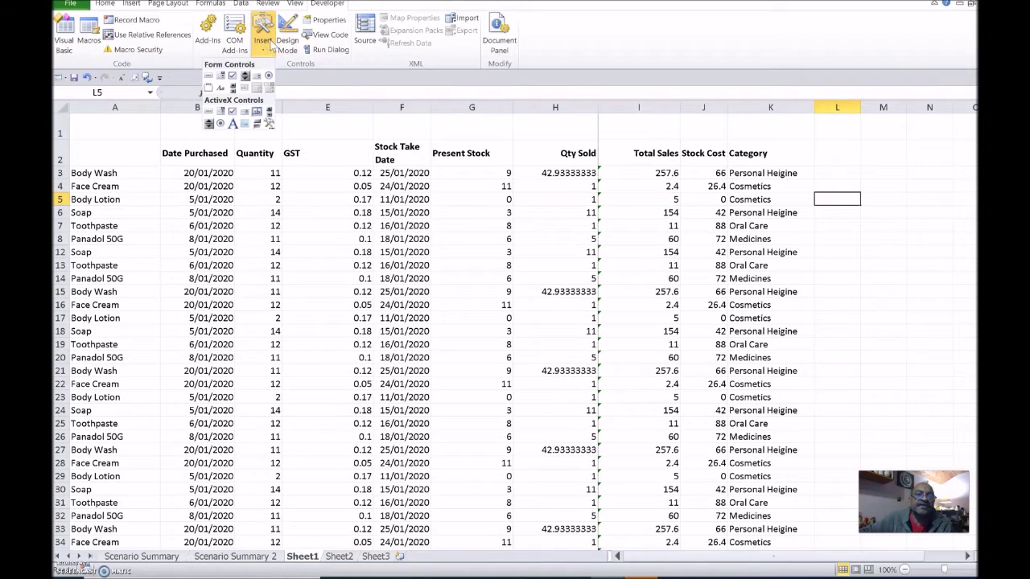
pyautogui.click(210, 74)
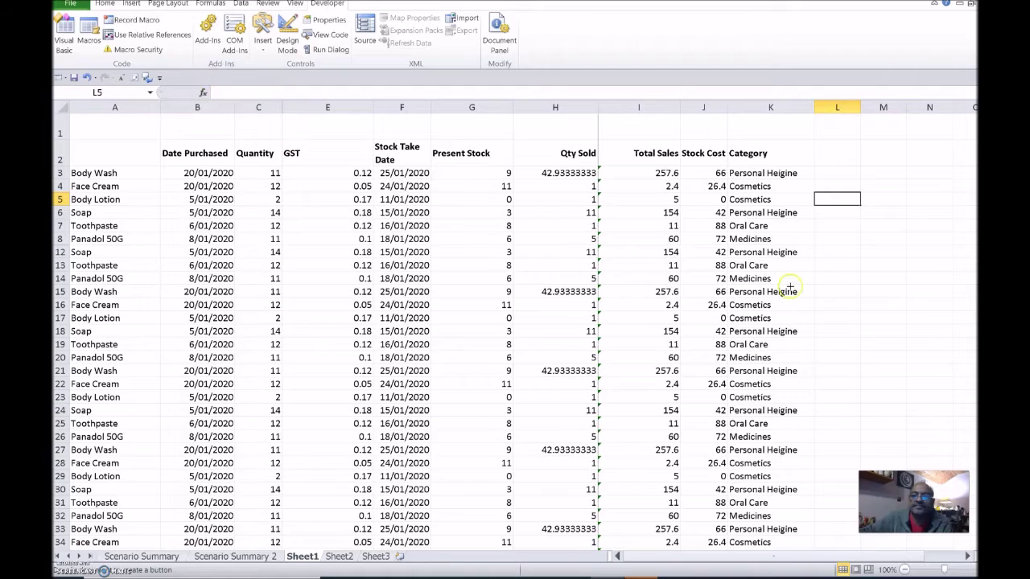
pyautogui.click(835, 235)
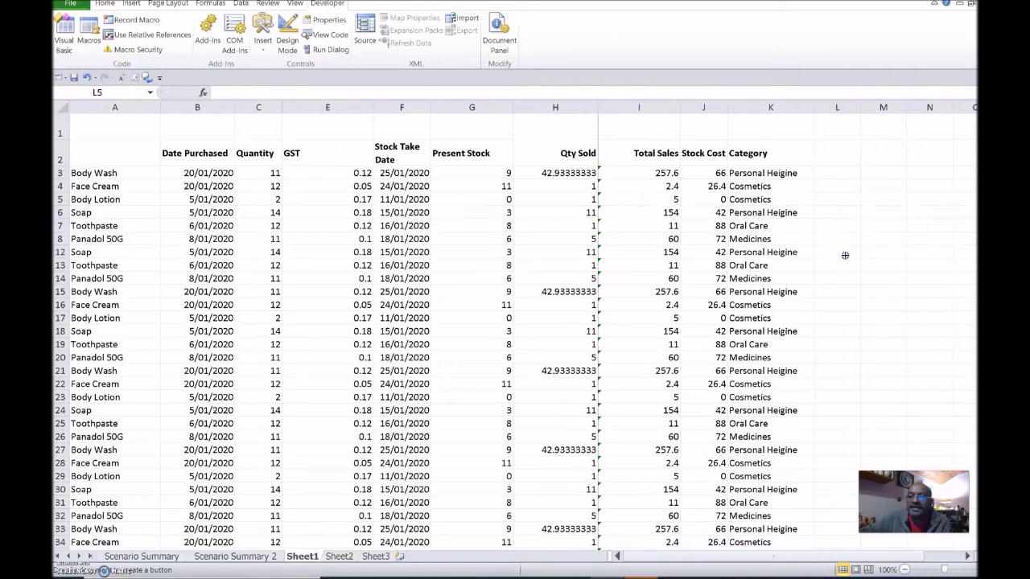
pyautogui.moveTo(876, 261)
pyautogui.mouseDown()
pyautogui.moveTo(923, 260)
pyautogui.moveTo(924, 298)
pyautogui.moveTo(917, 266)
pyautogui.mouseUp()
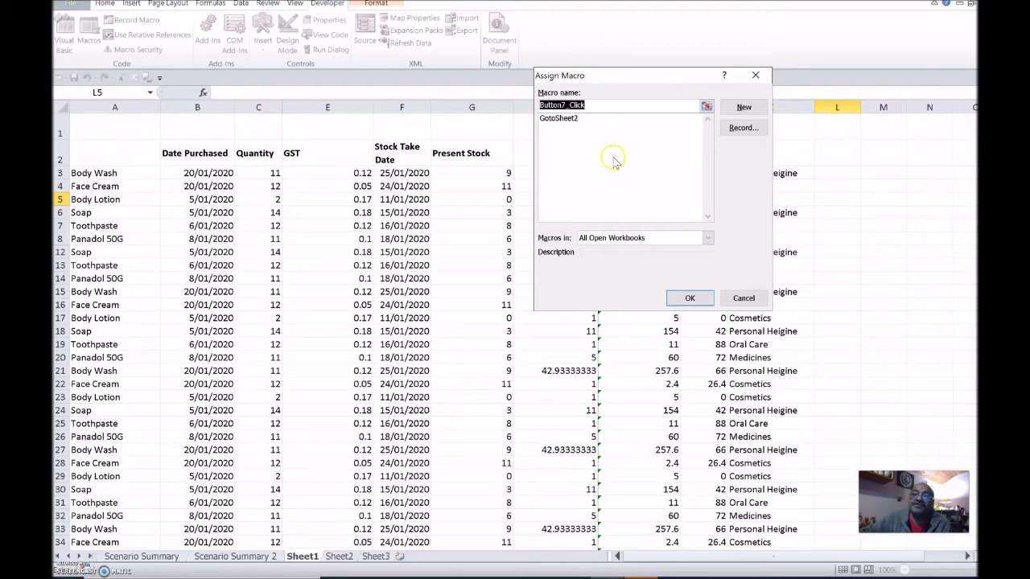
pyautogui.click(563, 119)
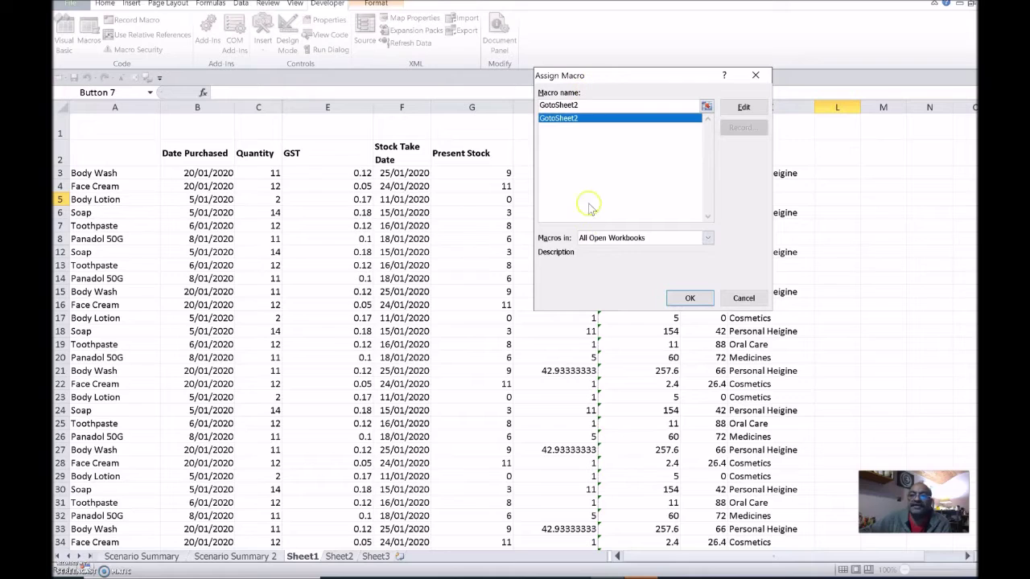
pyautogui.click(688, 299)
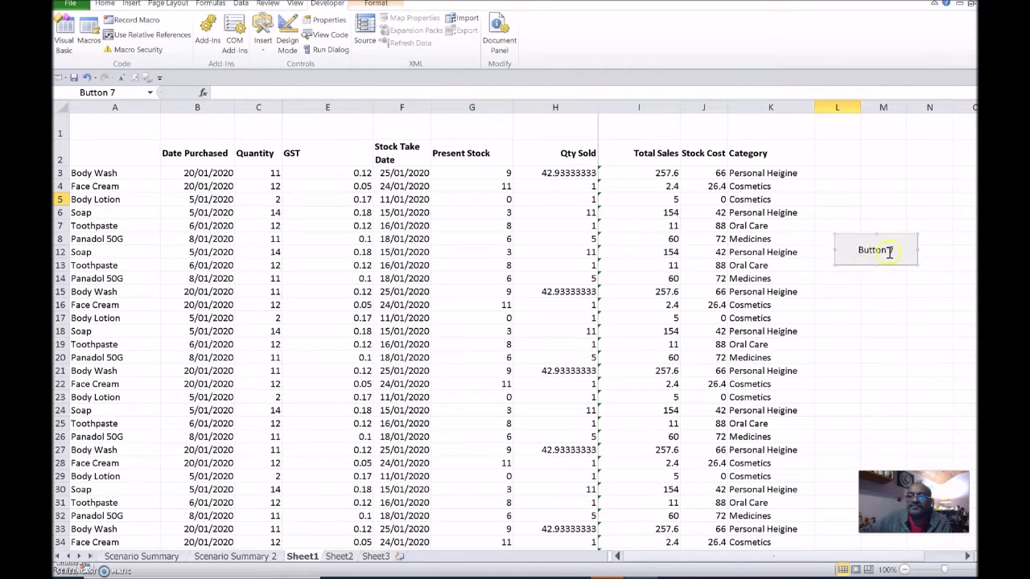
# - Relabel the new button as "Go To Sheet 2" and test it by using it to jump to Sheet2
pyautogui.click(888, 254)
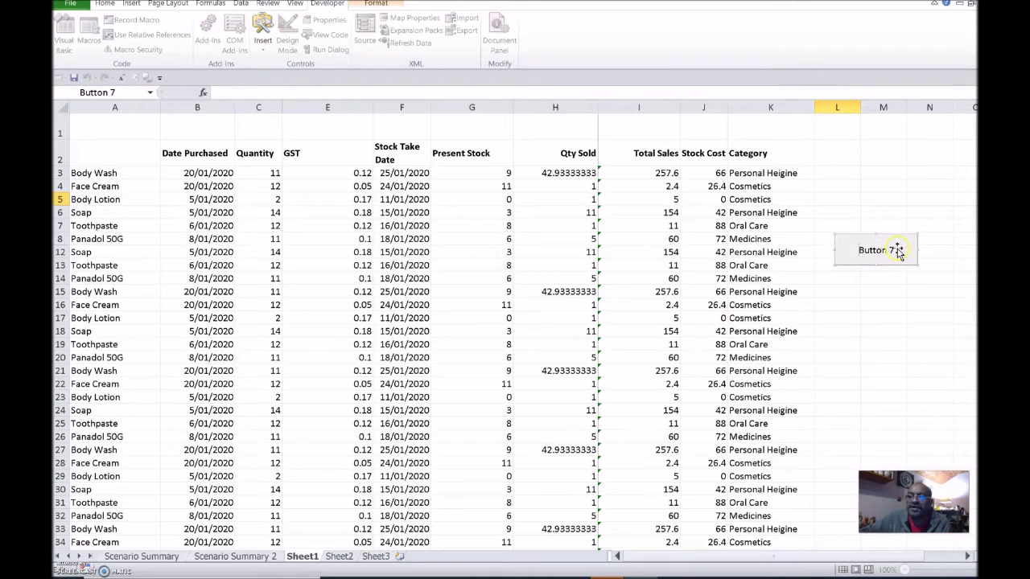
pyautogui.moveTo(893, 251); pyautogui.dragTo(860, 250)
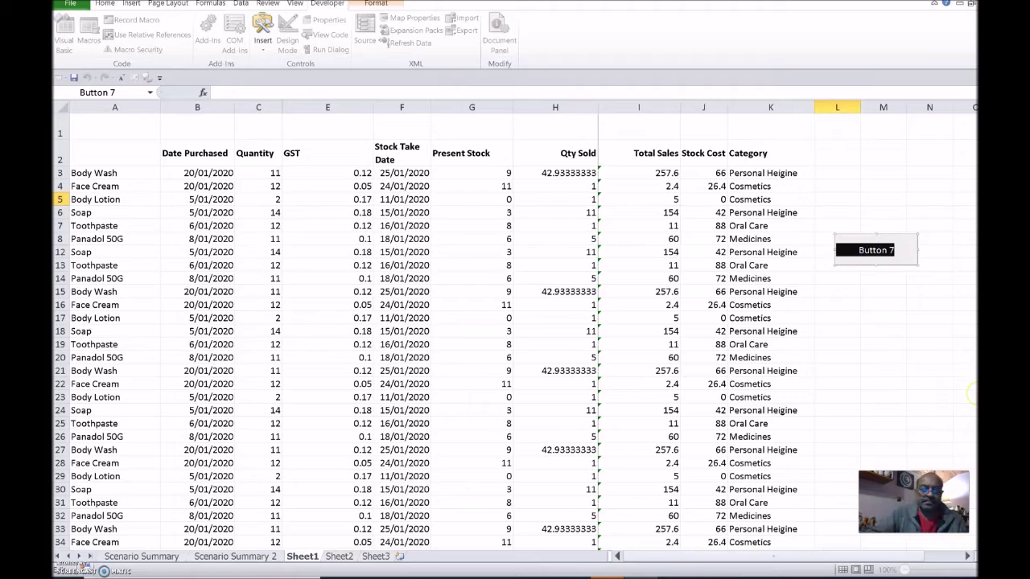
pyautogui.write('Go To Sheet')
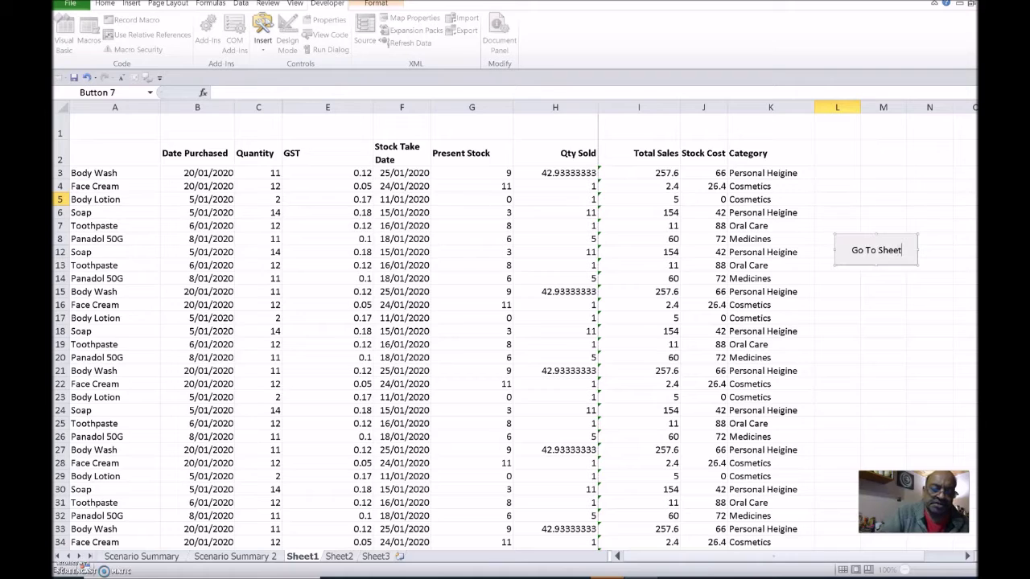
pyautogui.write(' 2')
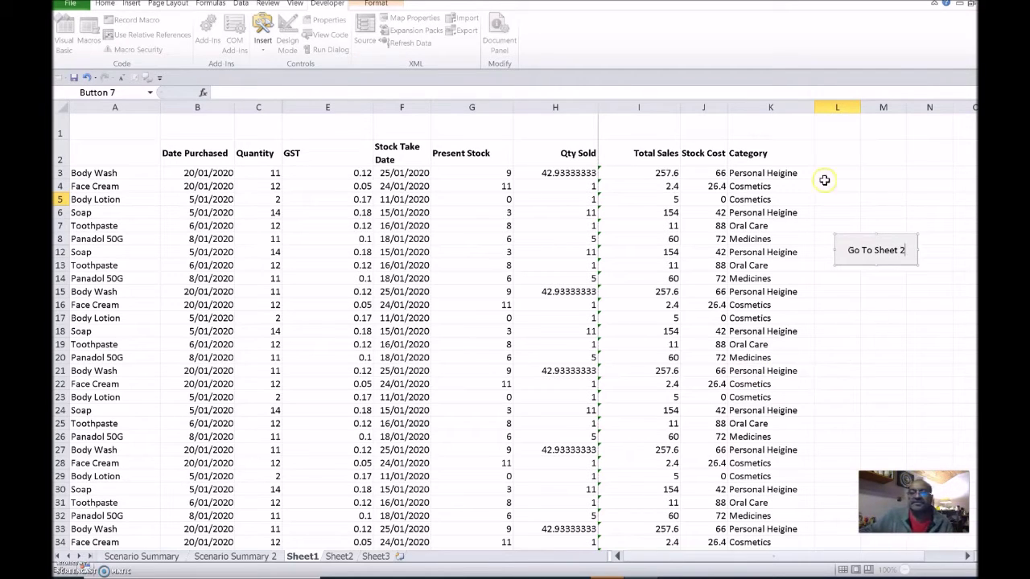
pyautogui.click(890, 175)
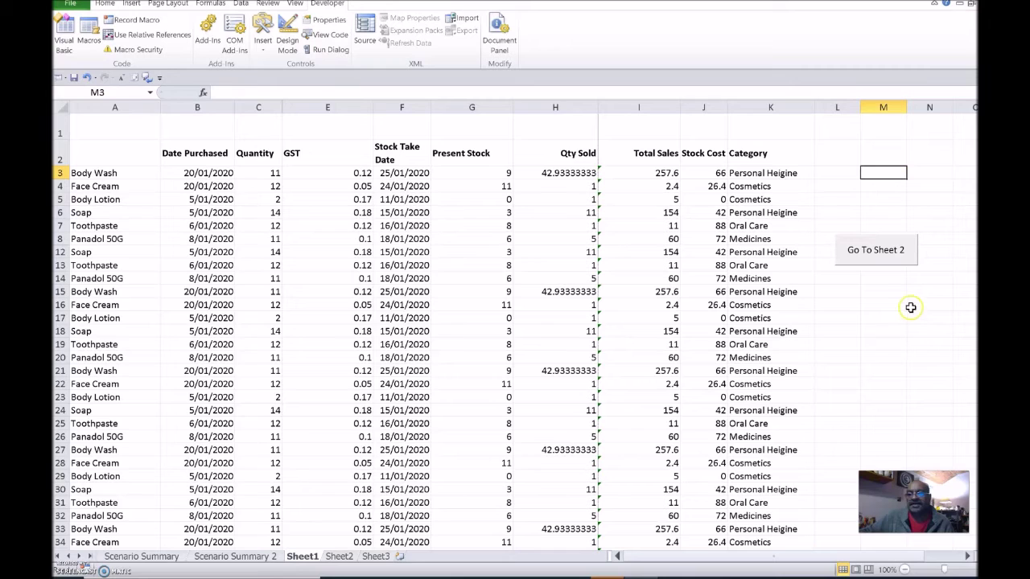
pyautogui.click(876, 262)
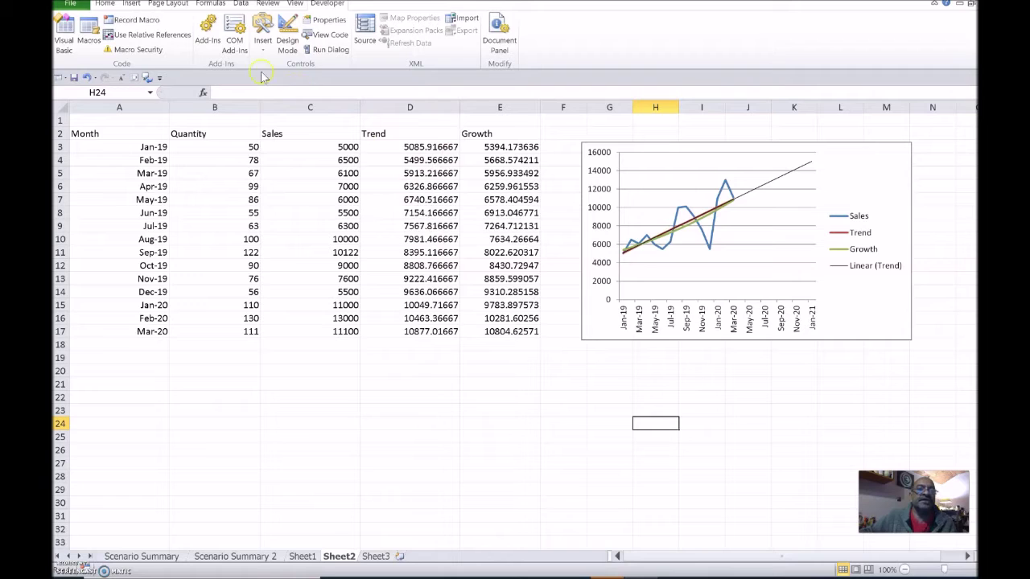
# - Start recording a macro named Gotosheet1 in This Workbook with the shortcut Ctrl+Shift+B, and check the list of macros
pyautogui.click(135, 20)
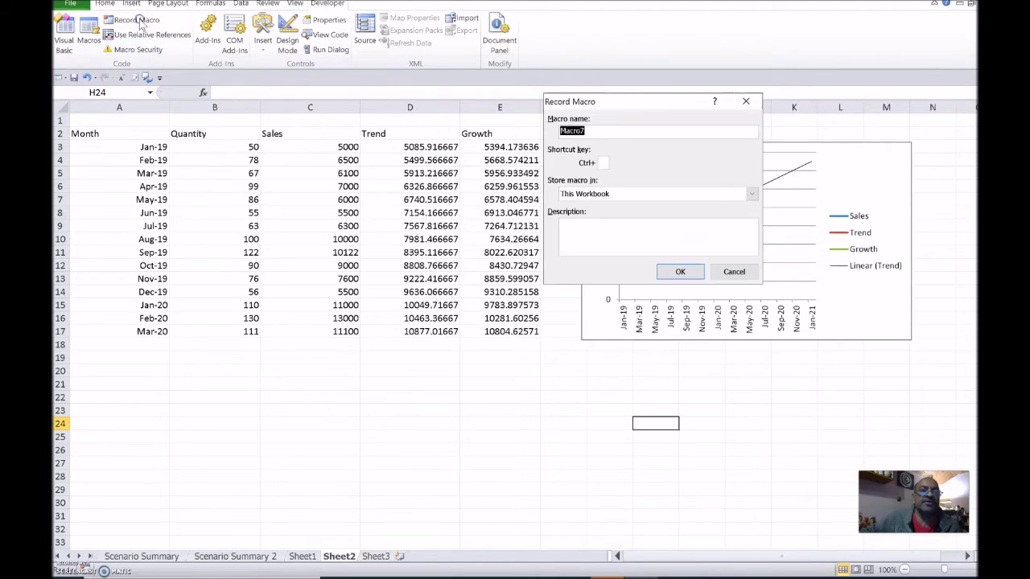
pyautogui.click(586, 130)
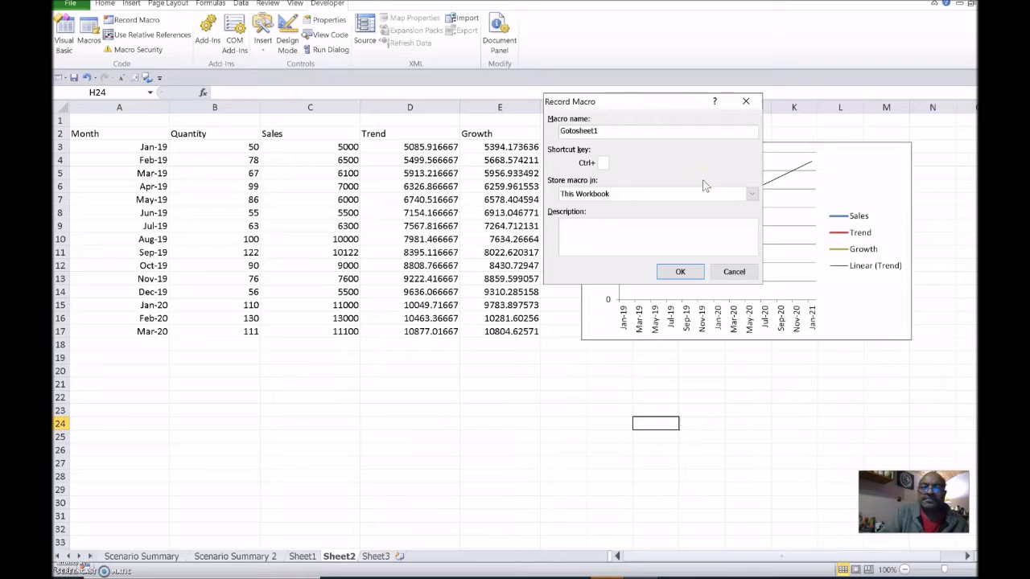
pyautogui.write('B')
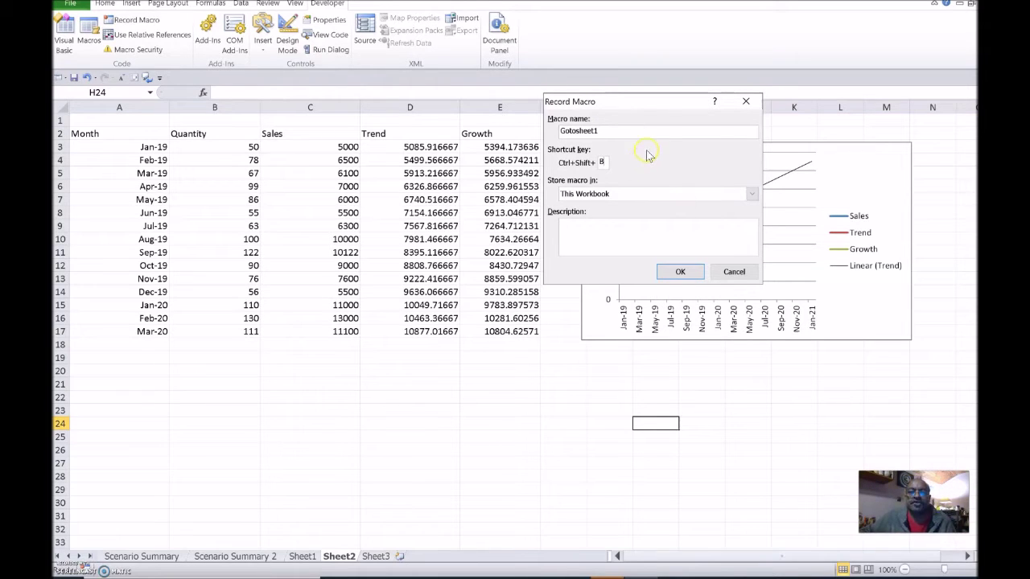
pyautogui.click(688, 273)
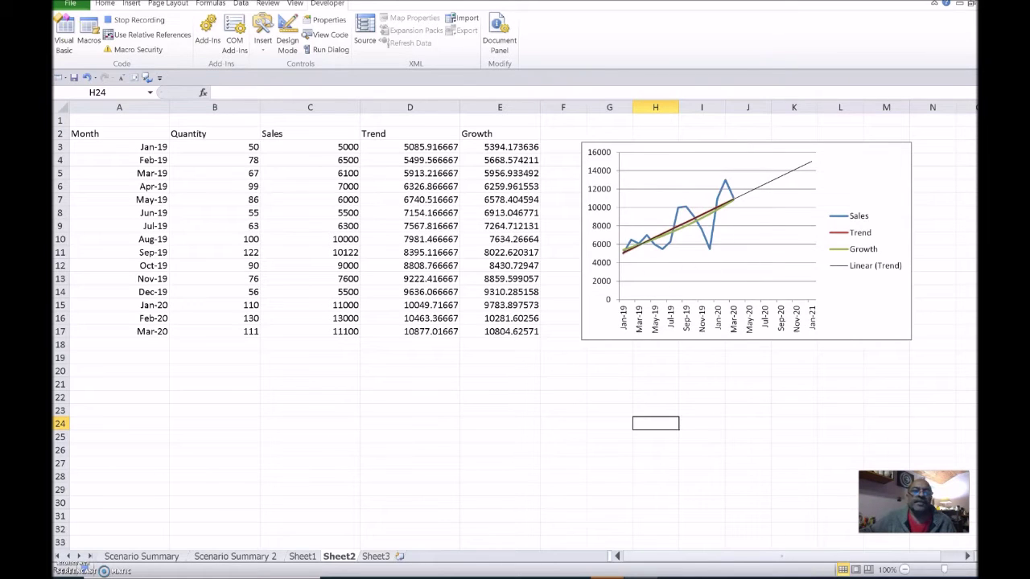
pyautogui.click(87, 30)
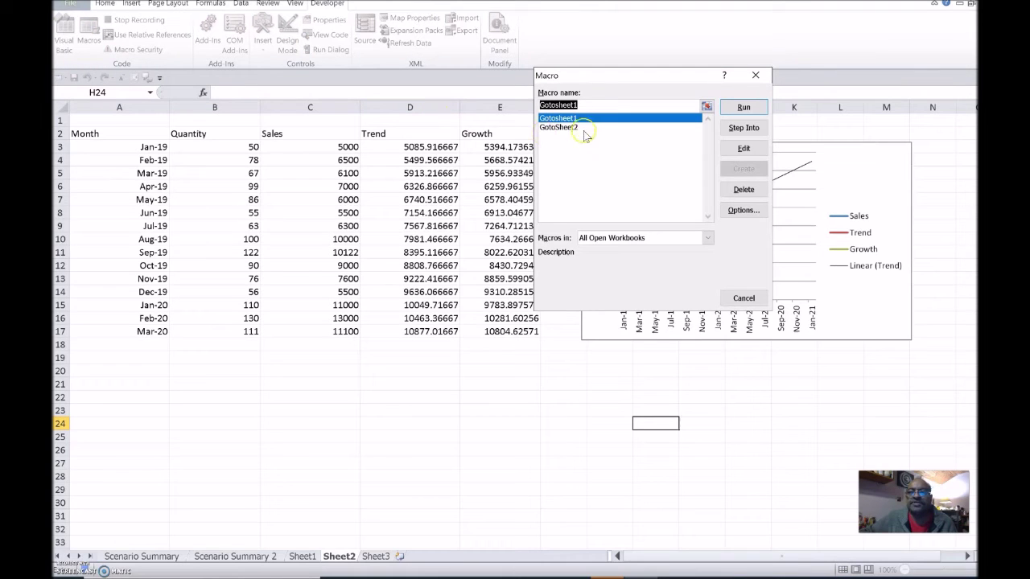
pyautogui.click(756, 302)
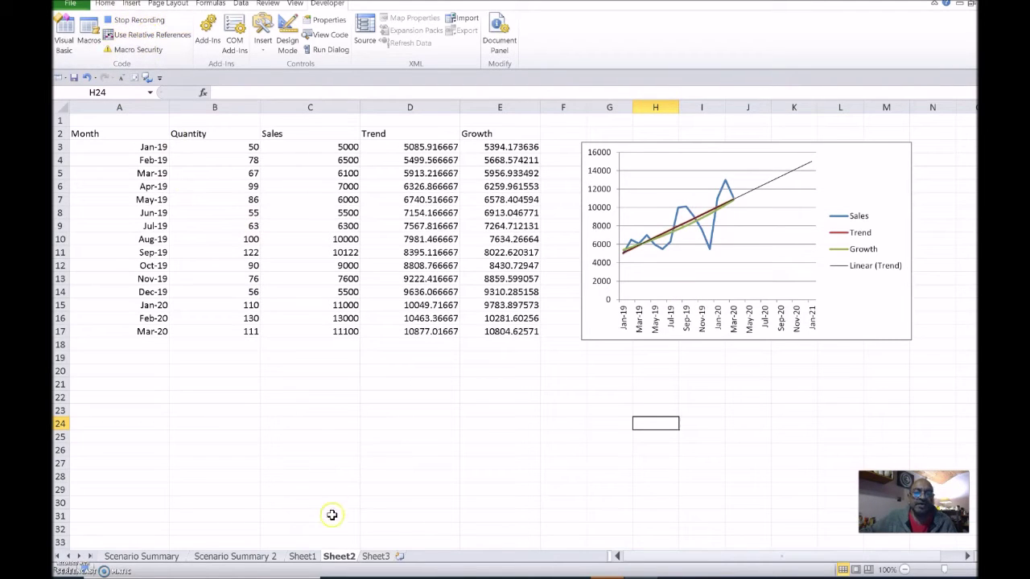
# - Record the switch to Sheet1 as the macro's action and stop recording
pyautogui.click(302, 556)
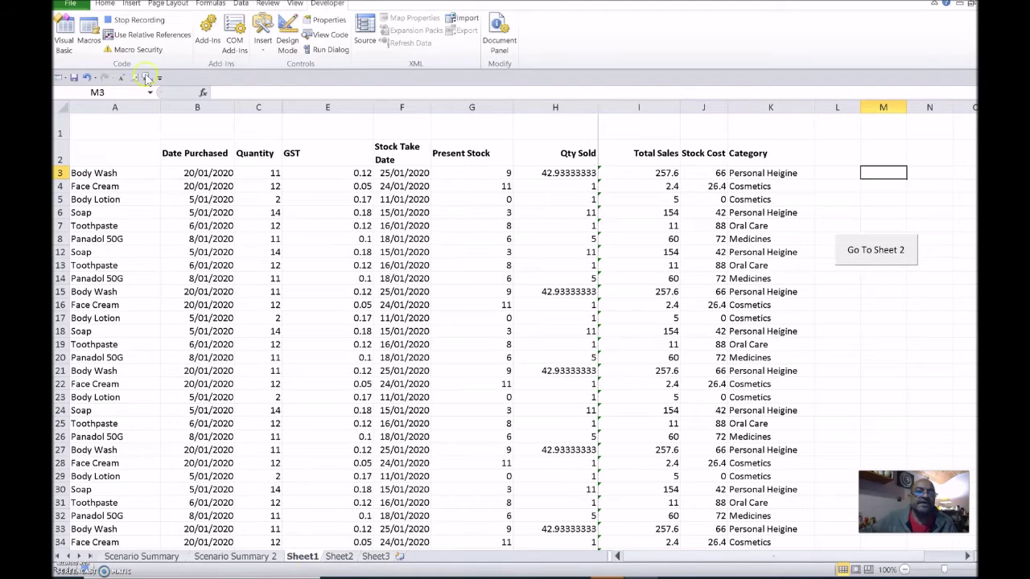
pyautogui.click(133, 21)
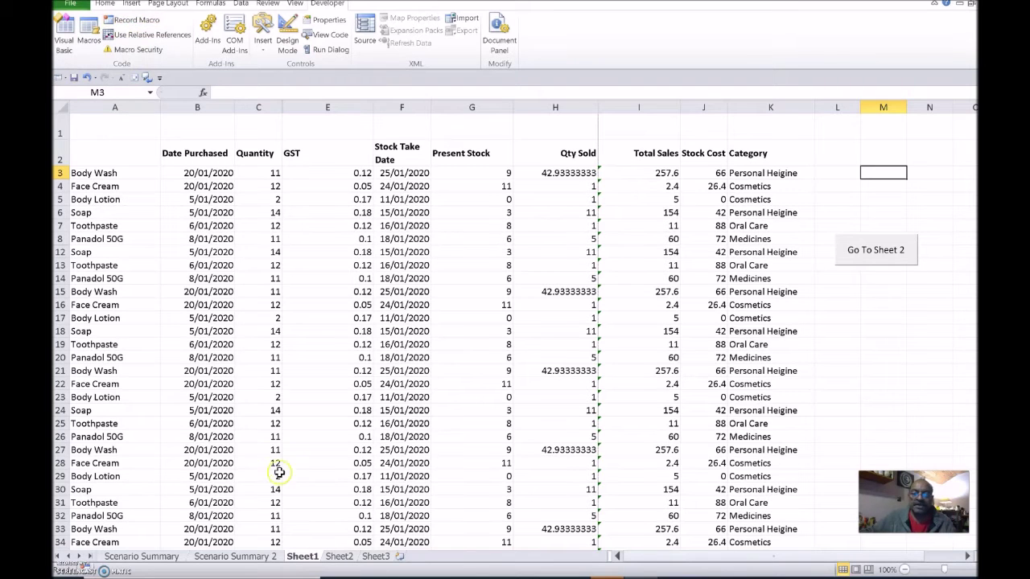
# - Insert a form control button on Sheet2 below the data, around columns D to E in rows 22 to 23, and assign the Gotosheet1 macro to it
pyautogui.click(345, 557)
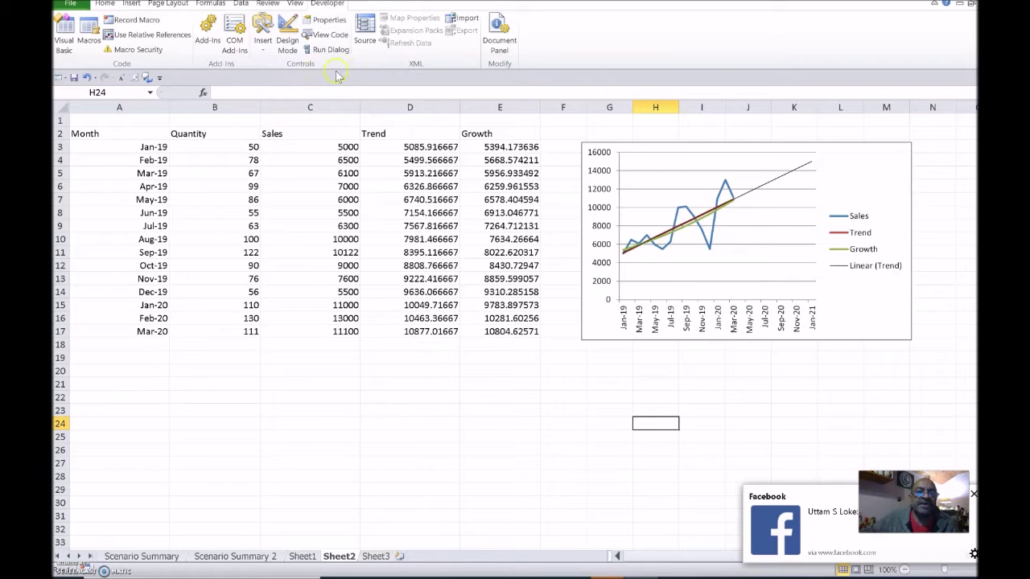
pyautogui.click(267, 48)
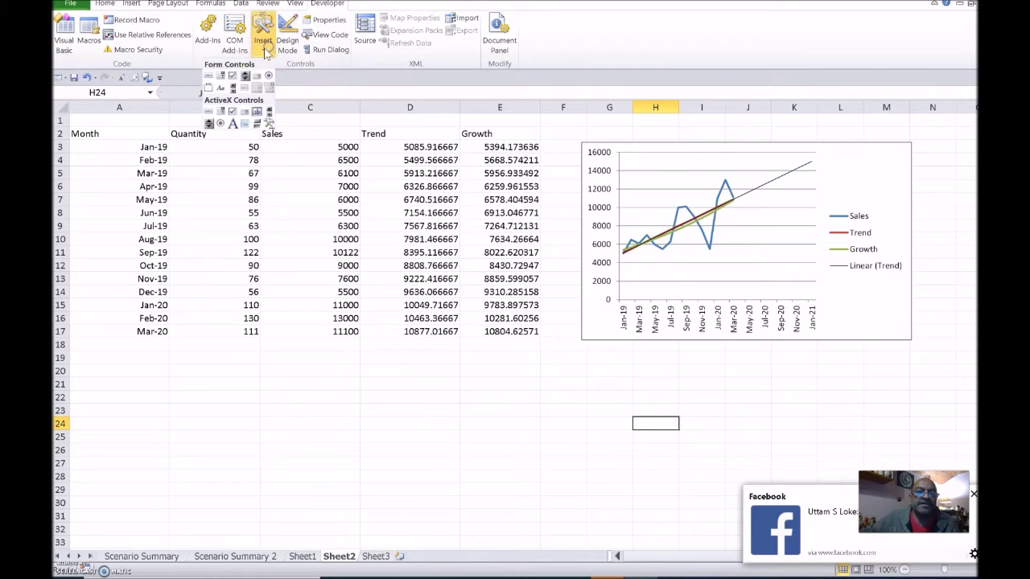
pyautogui.click(211, 78)
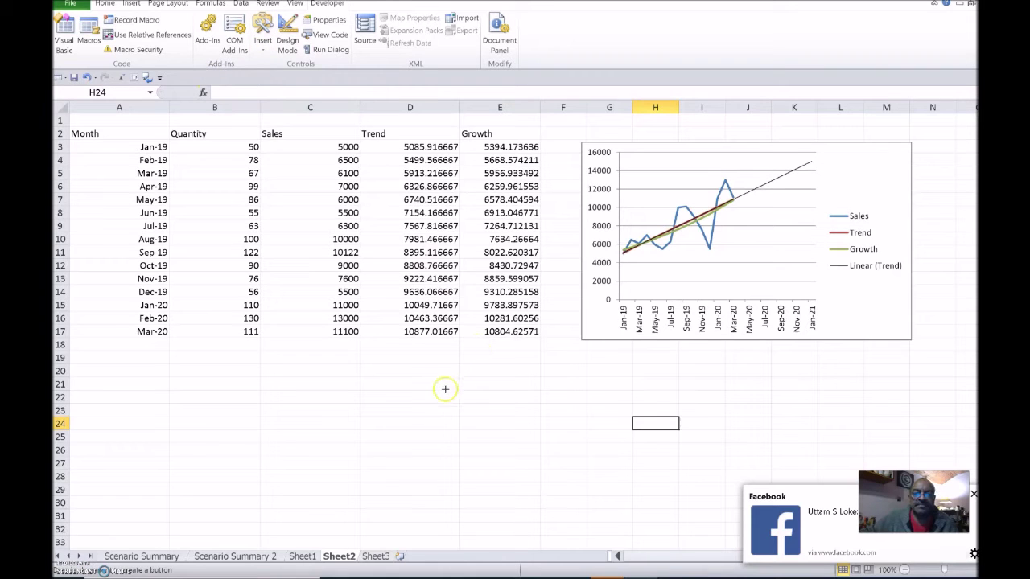
pyautogui.moveTo(446, 392); pyautogui.dragTo(546, 418)
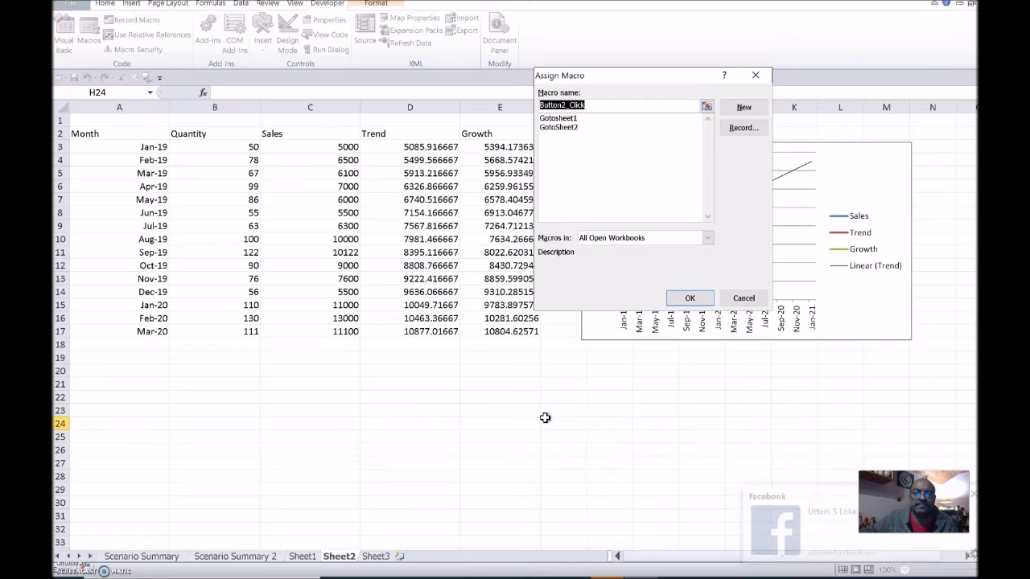
pyautogui.click(567, 119)
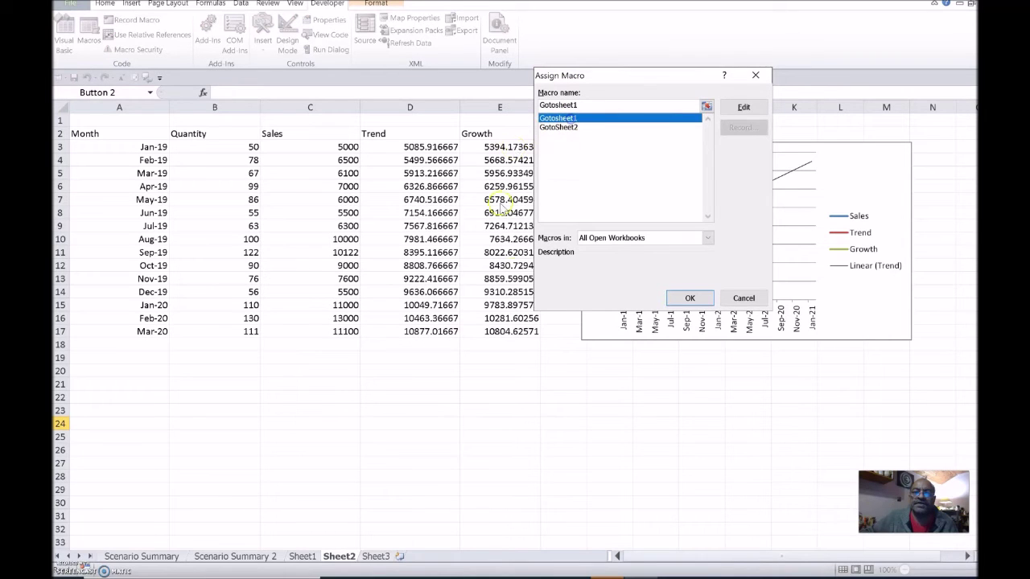
pyautogui.click(688, 300)
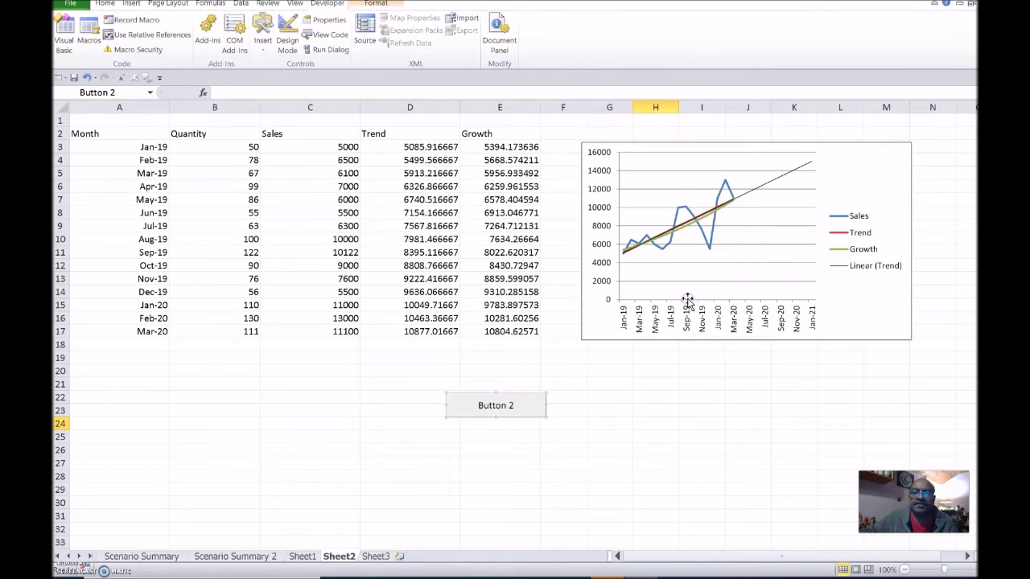
# - Relabel the new button on Sheet2 as "Go To Sheet 1"
pyautogui.doubleClick(512, 405)
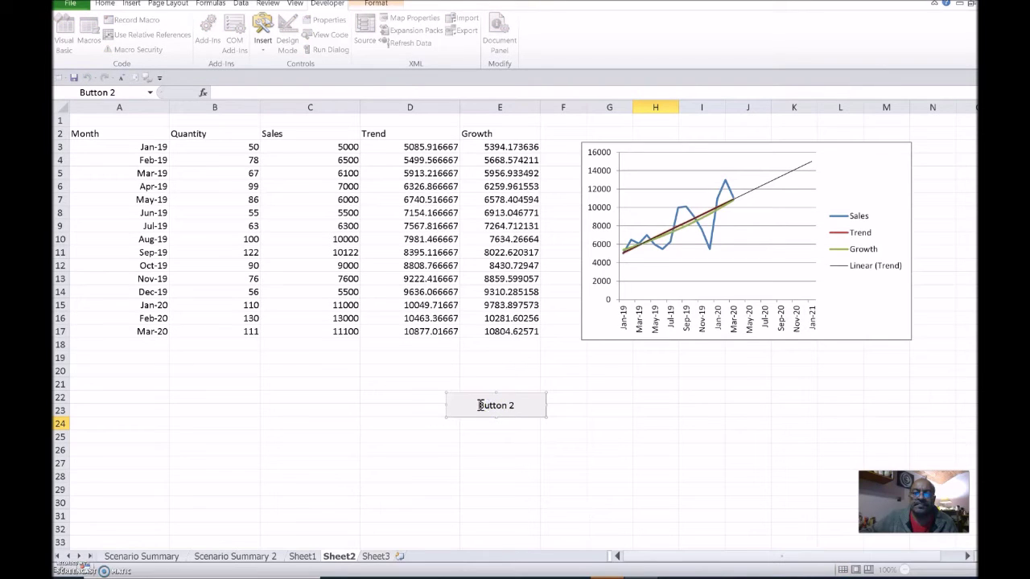
pyautogui.moveTo(448, 405); pyautogui.dragTo(518, 405)
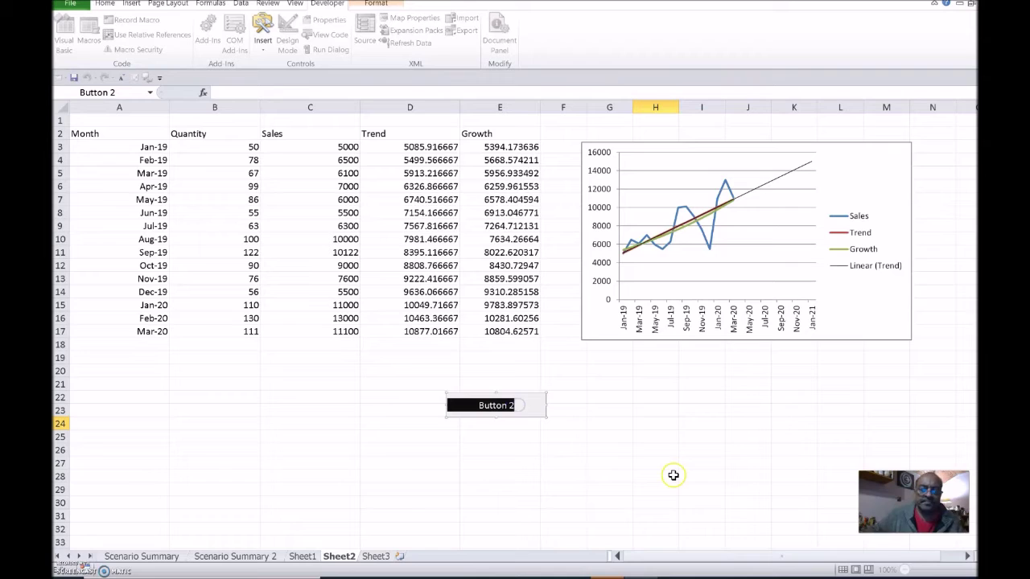
pyautogui.write('Go To Sheet')
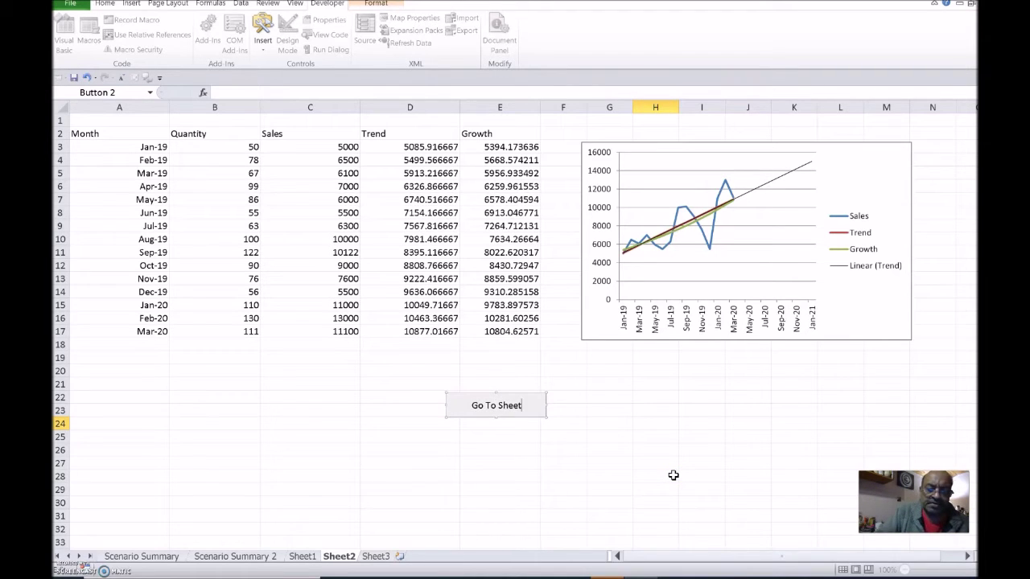
pyautogui.write(' 1')
pyautogui.click(715, 423)
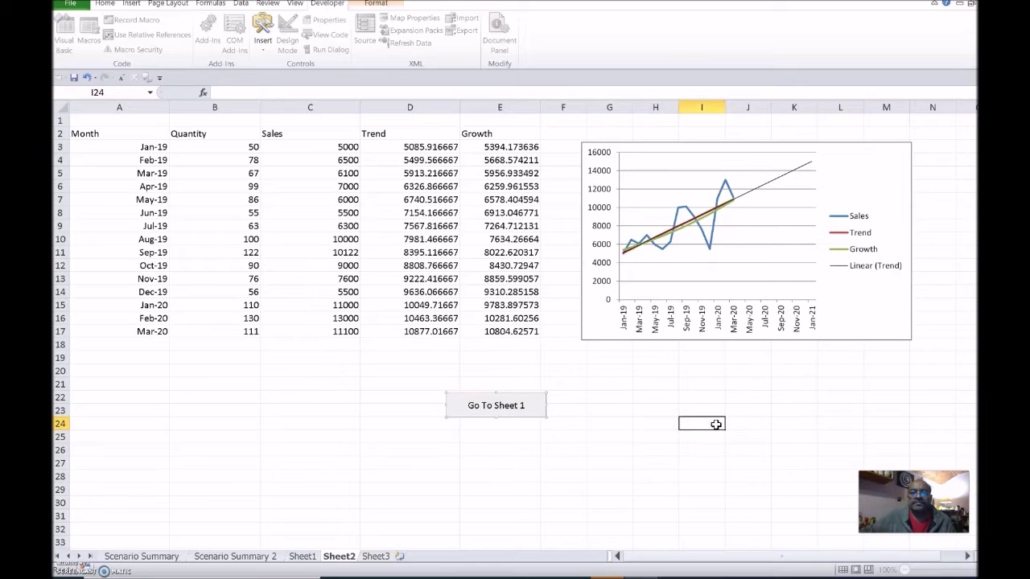
# - Test both navigation buttons by jumping to Sheet1, back to Sheet2 and to Sheet1 again
pyautogui.click(515, 411)
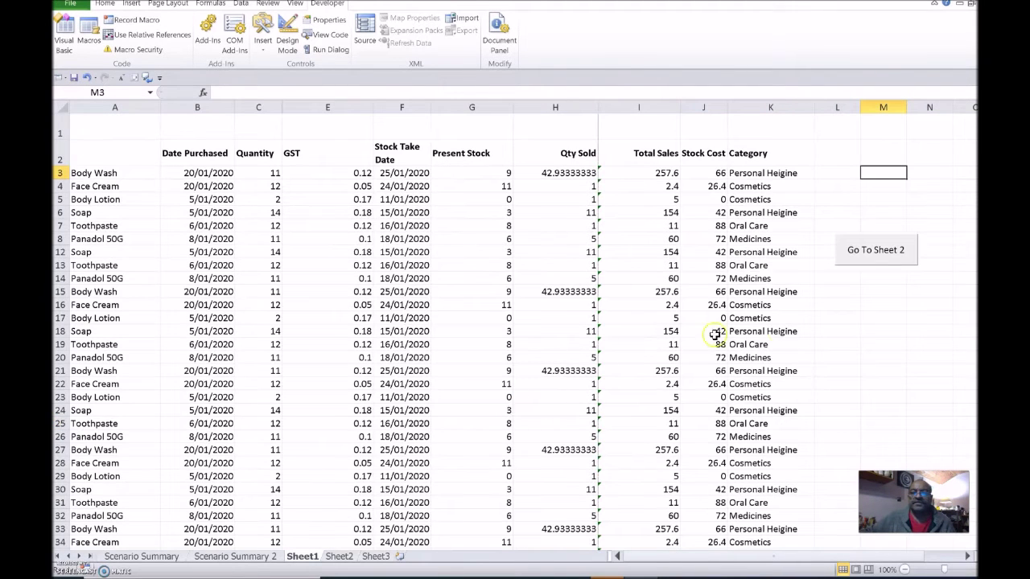
pyautogui.click(889, 258)
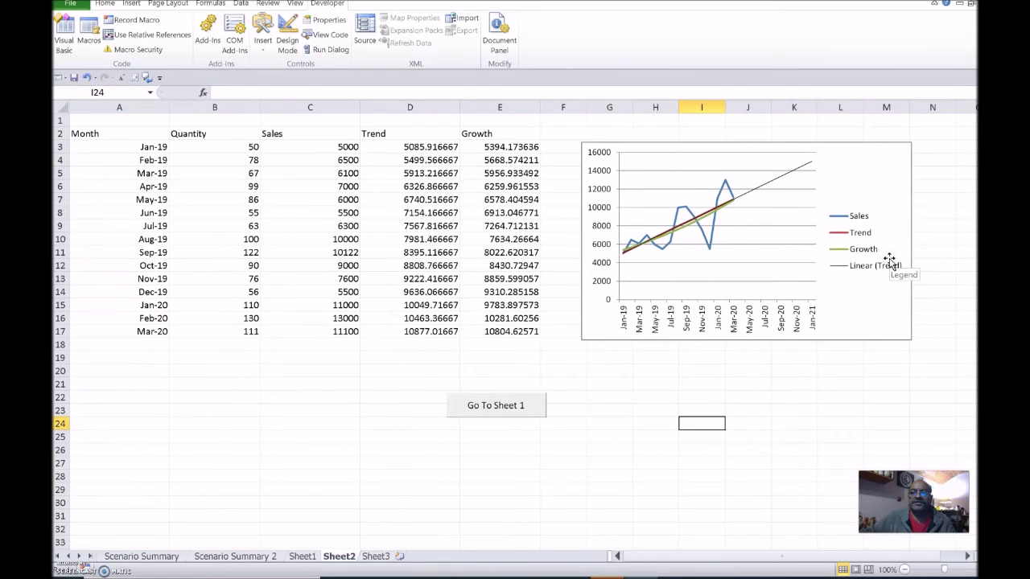
pyautogui.click(503, 413)
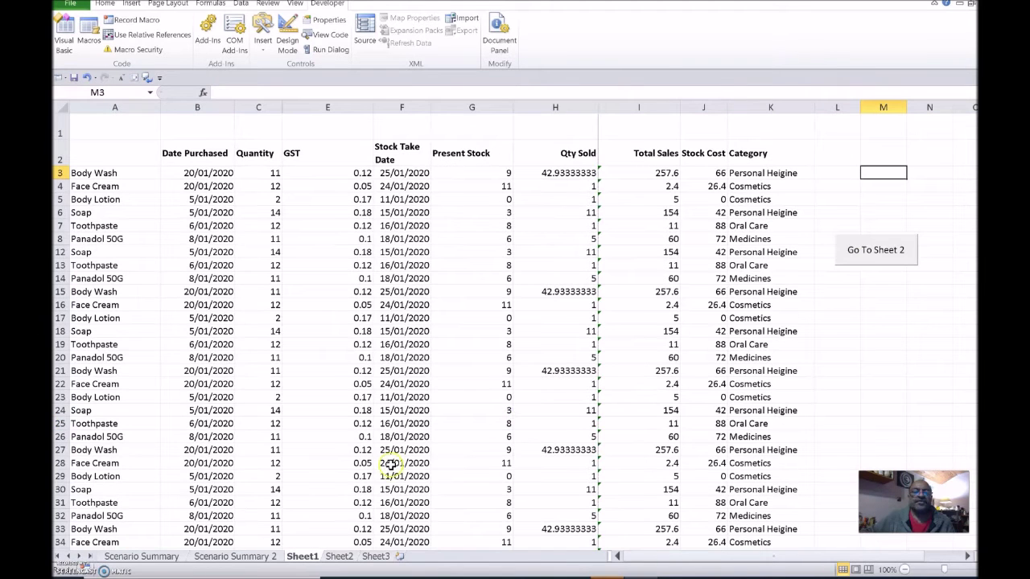
pyautogui.click(438, 345)
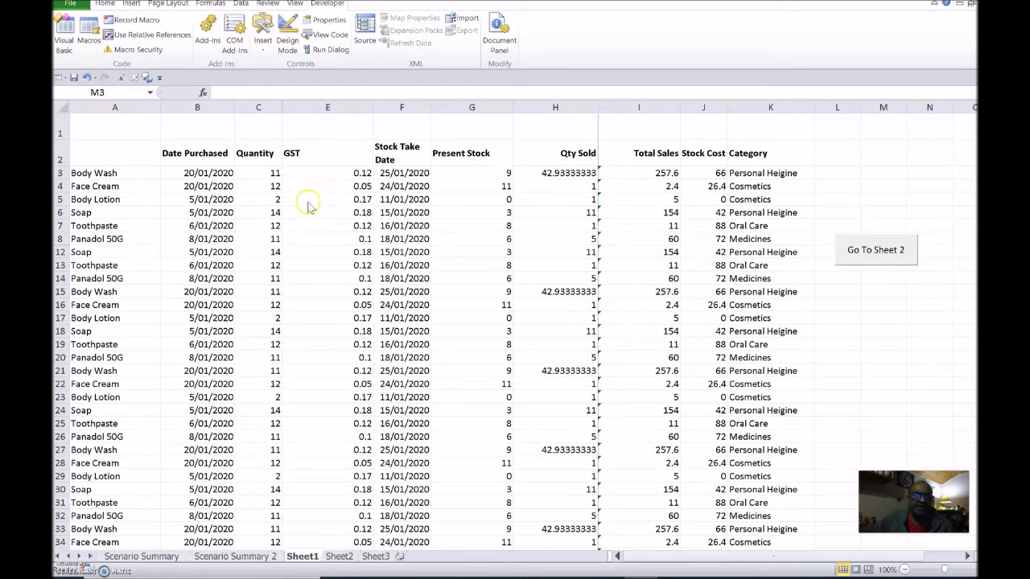
# - Try a yellow fill on the Toothpaste cell A7 and clear it back to No Fill
pyautogui.click(117, 228)
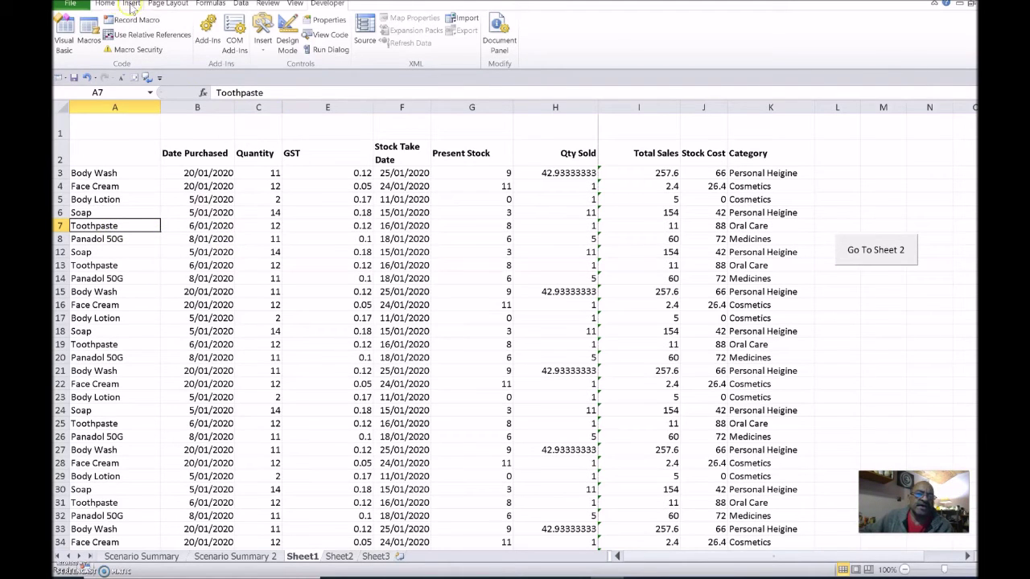
pyautogui.click(106, 5)
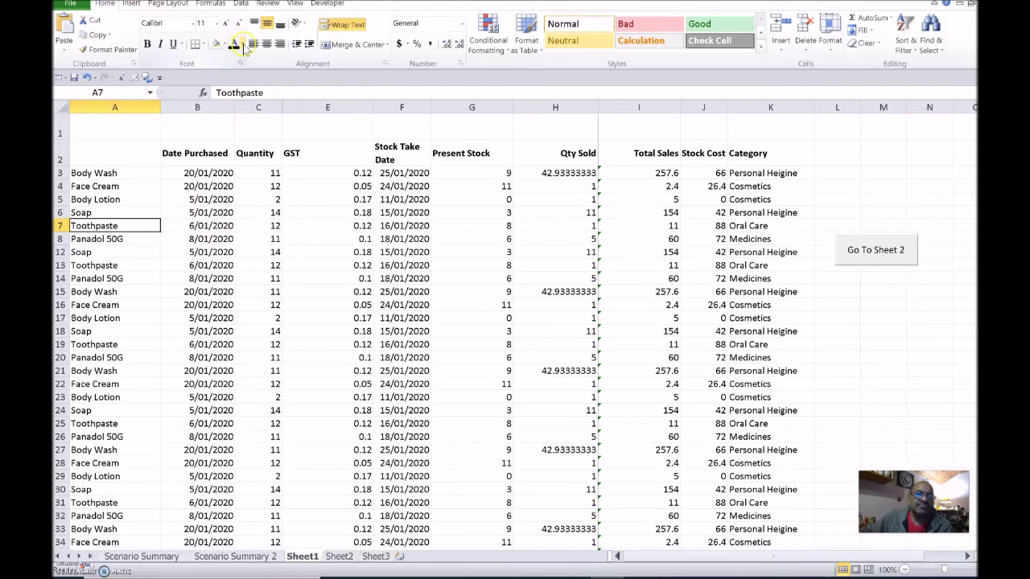
pyautogui.click(225, 45)
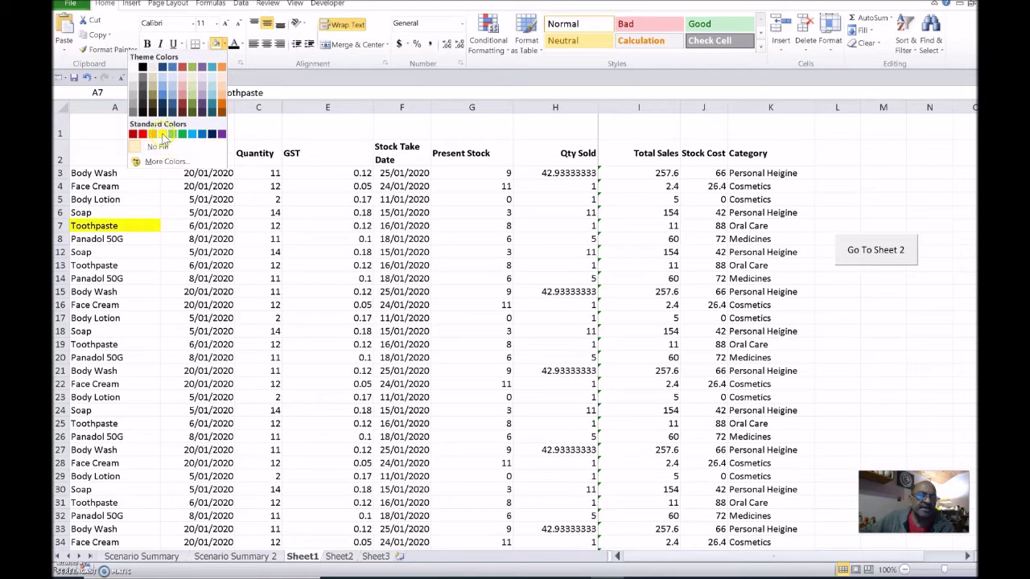
pyautogui.click(161, 133)
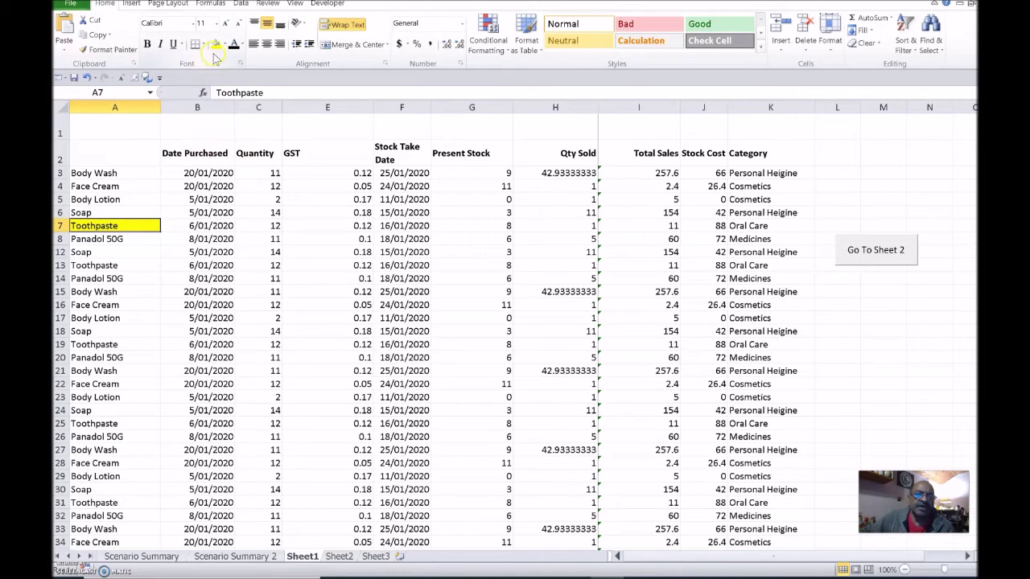
pyautogui.click(227, 45)
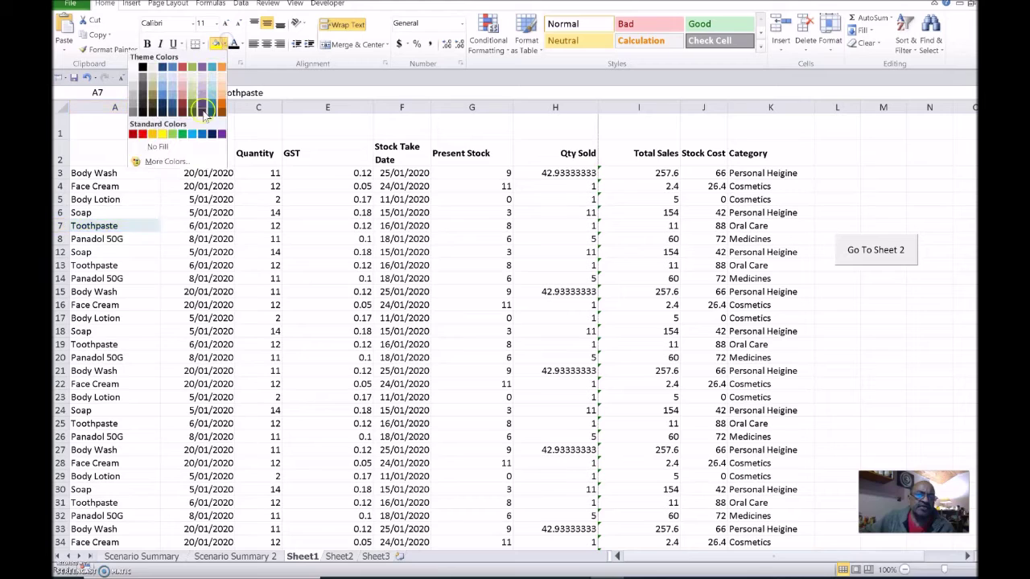
pyautogui.click(192, 148)
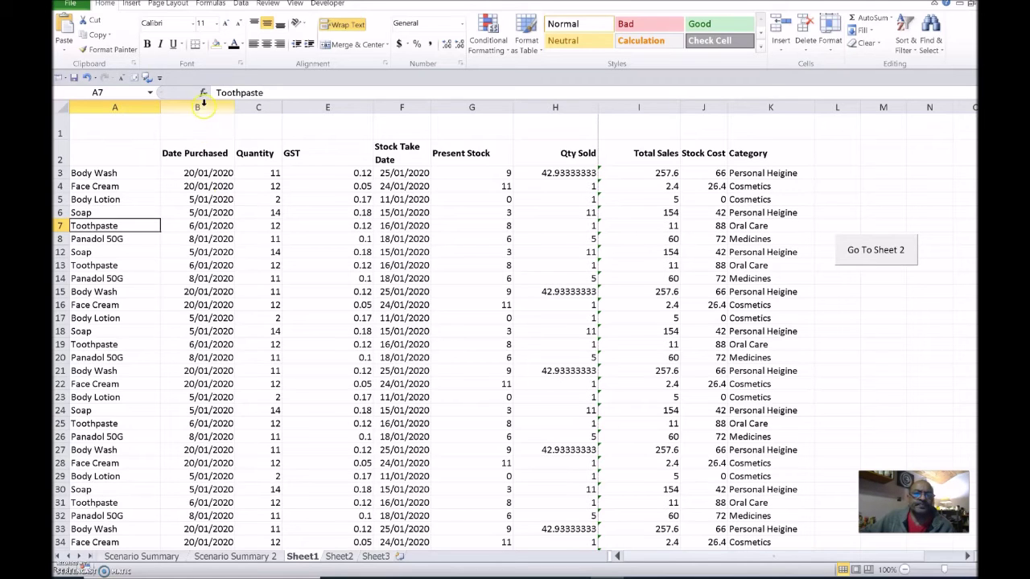
# - With cell M3 selected, start recording a macro named Review in This Workbook with the shortcut Ctrl+Shift+C, and check the list of macros
pyautogui.click(328, 4)
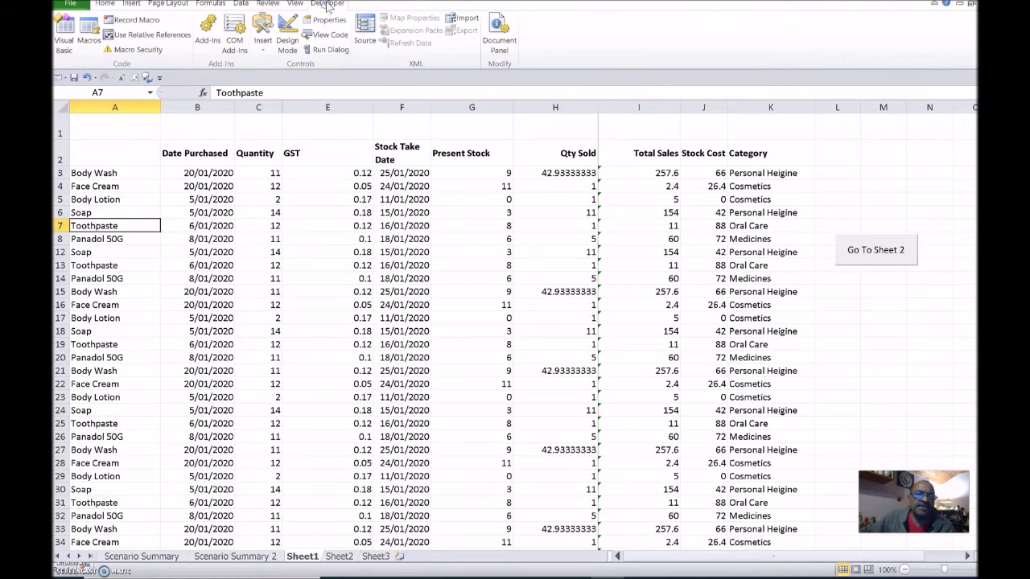
pyautogui.click(870, 173)
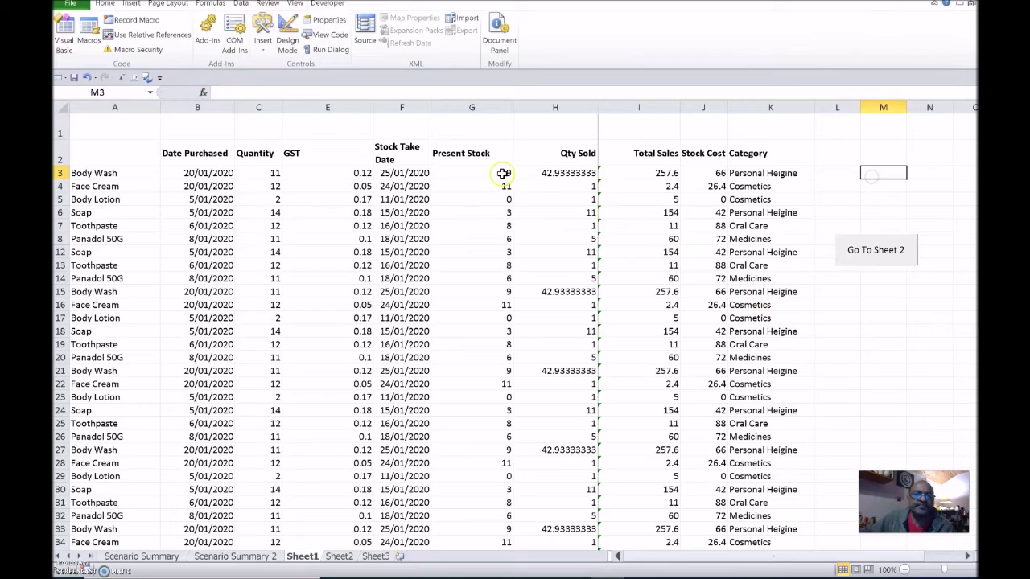
pyautogui.click(133, 19)
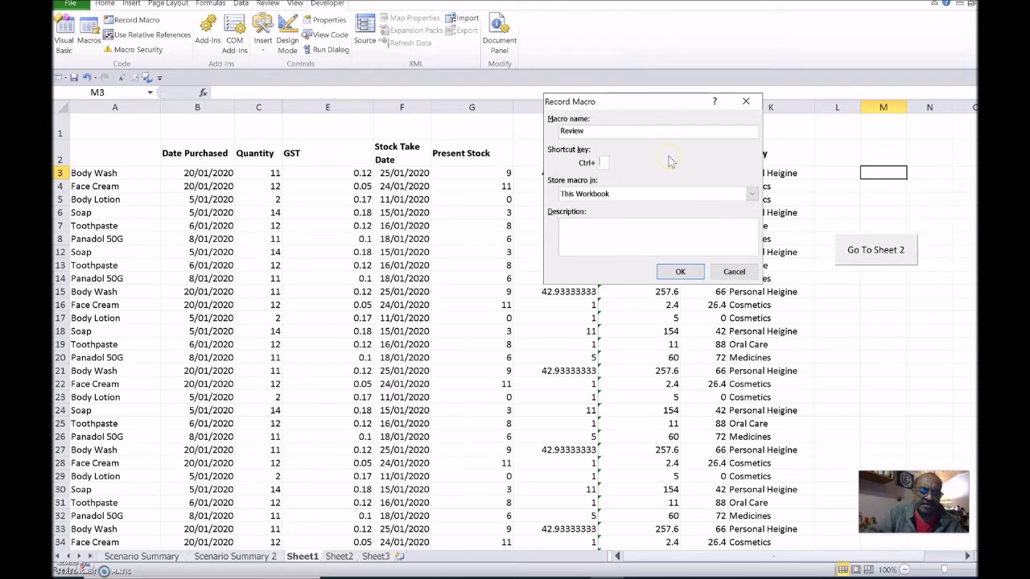
pyautogui.write('C')
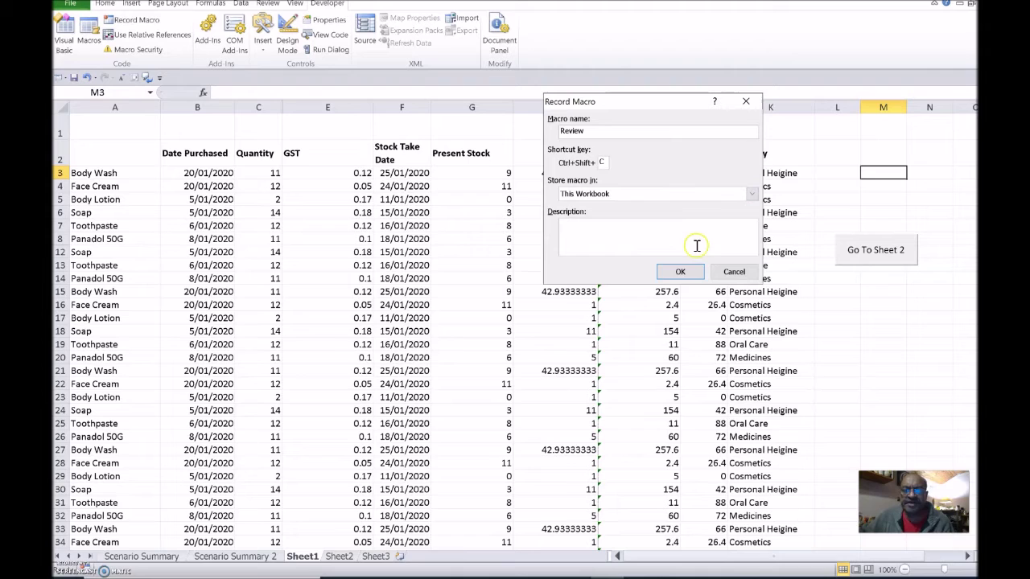
pyautogui.click(683, 271)
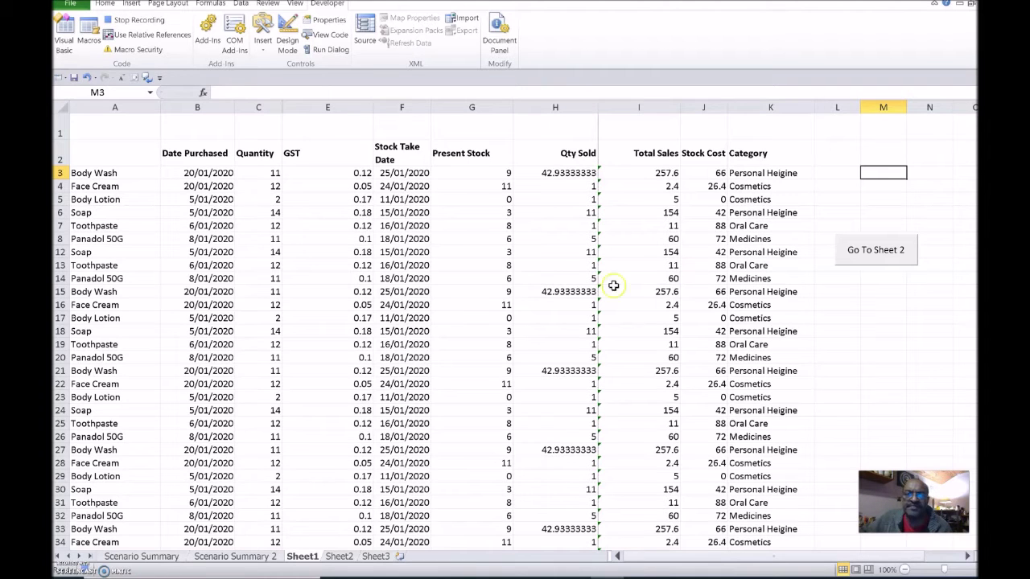
pyautogui.click(90, 40)
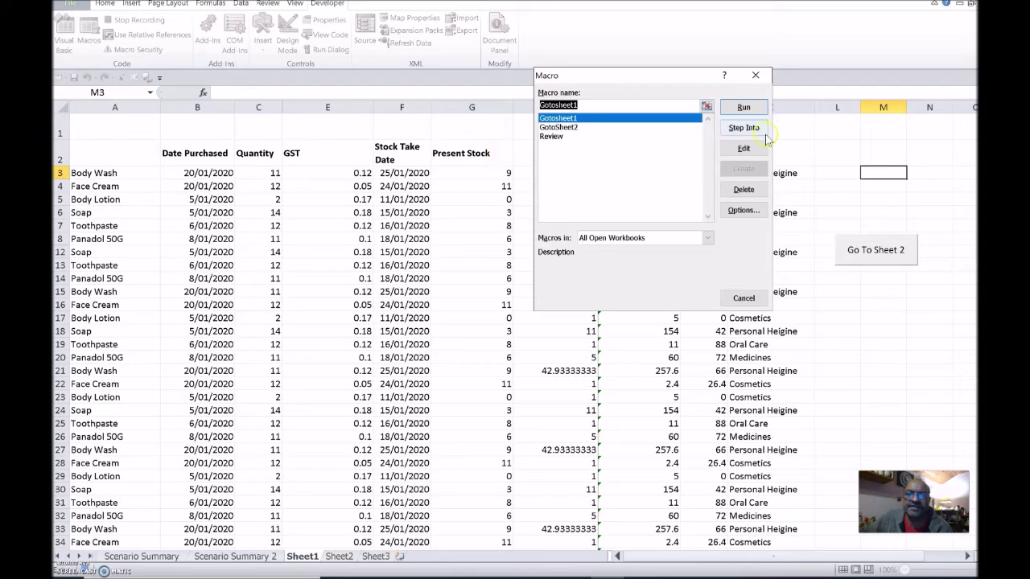
pyautogui.click(744, 298)
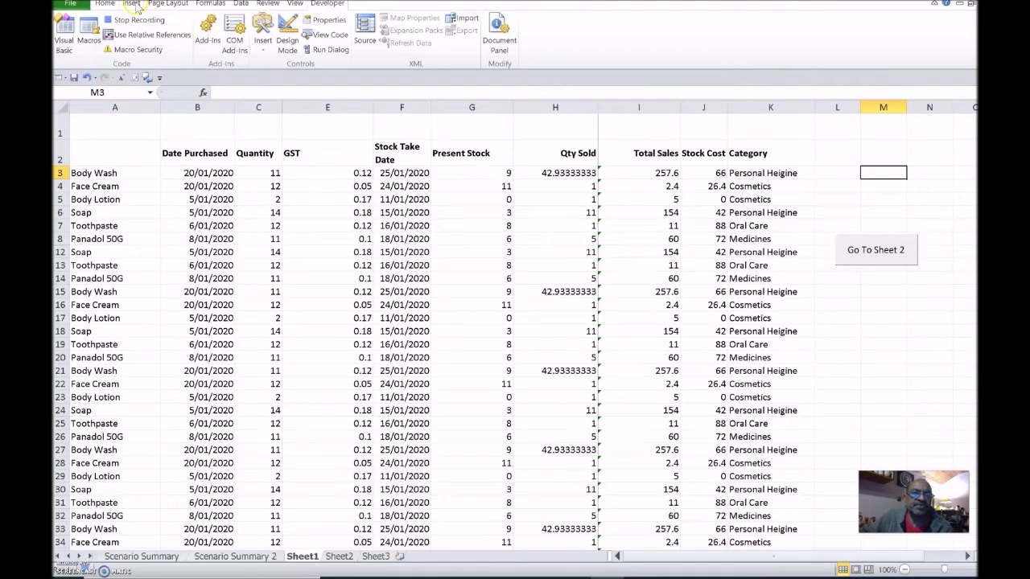
# - Fill cell M3 with the standard light green as the Review macro's action and stop recording
pyautogui.click(106, 4)
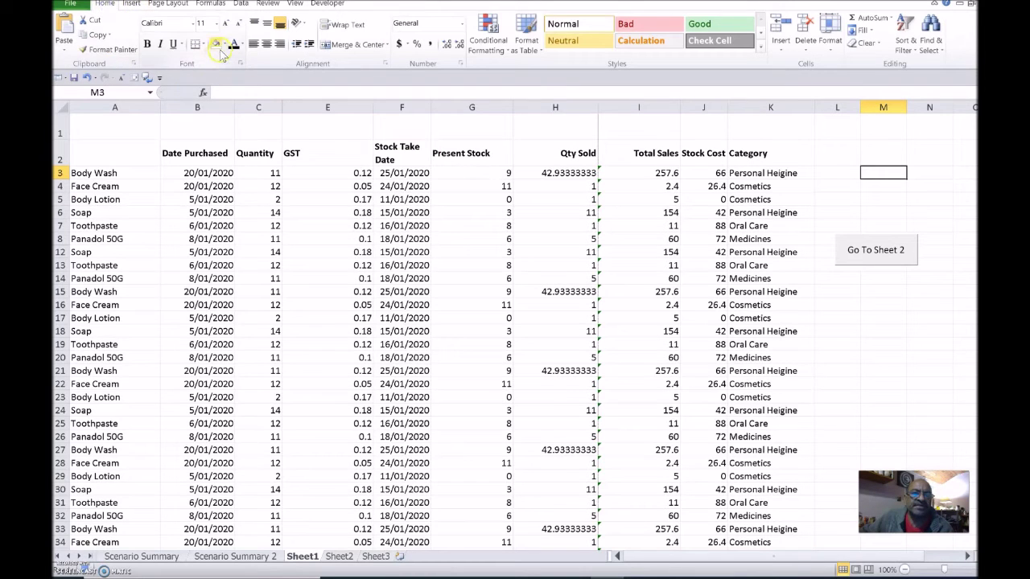
pyautogui.click(225, 44)
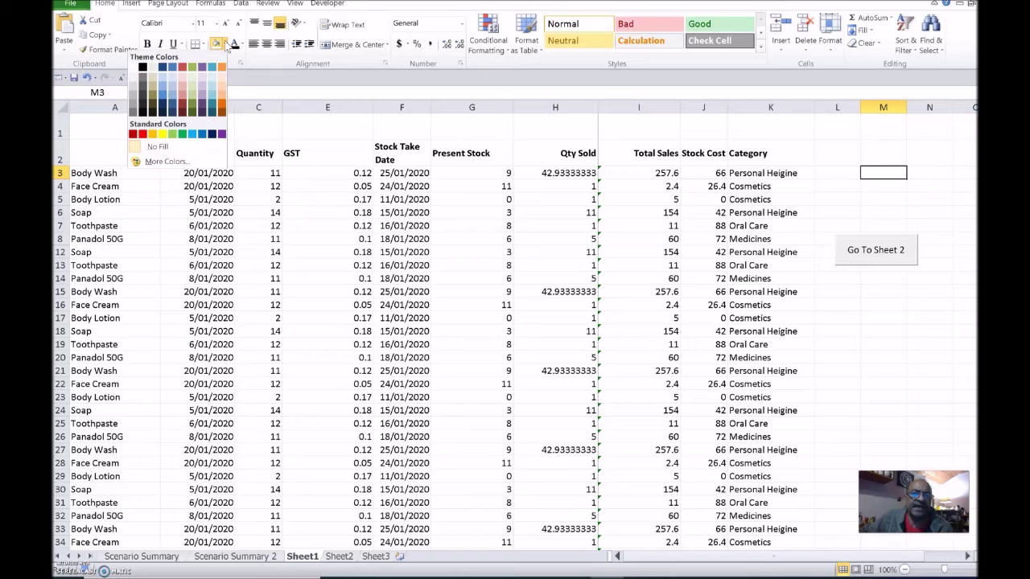
pyautogui.click(174, 134)
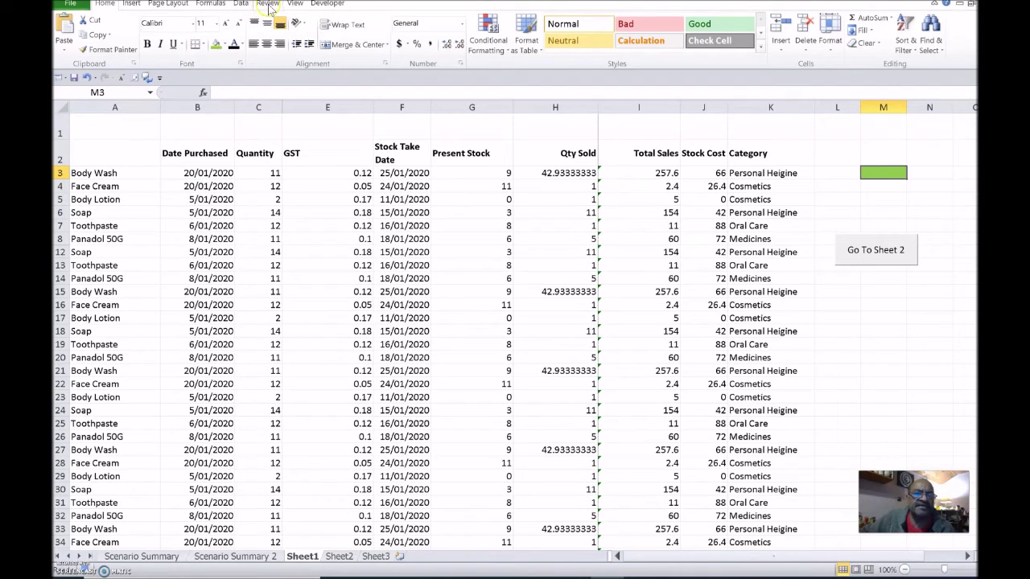
pyautogui.click(327, 4)
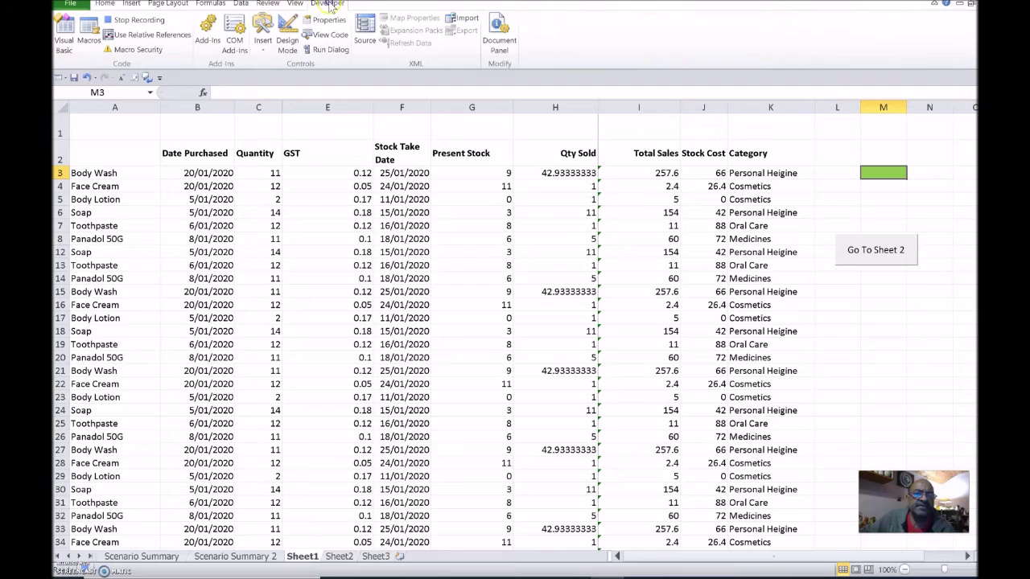
pyautogui.click(138, 20)
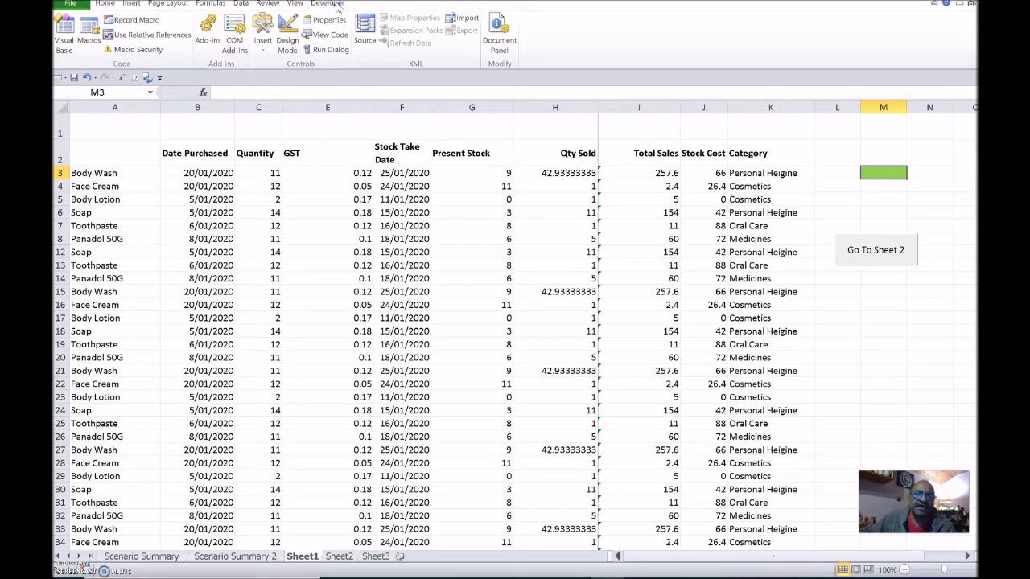
# - Draw a form-control button just below the Go To Sheet 2 button and assign the Review macro to it
pyautogui.click(266, 49)
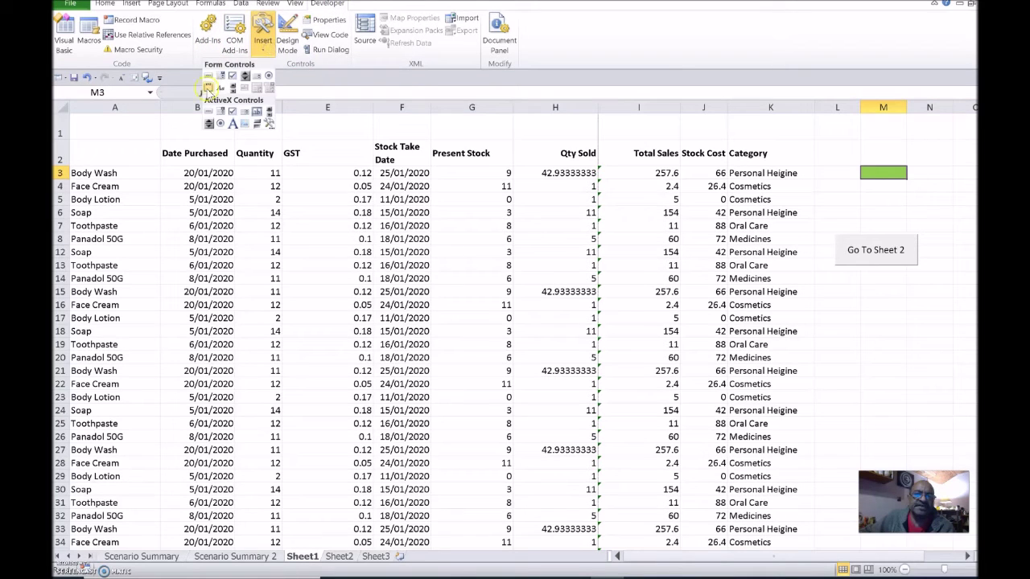
pyautogui.click(210, 78)
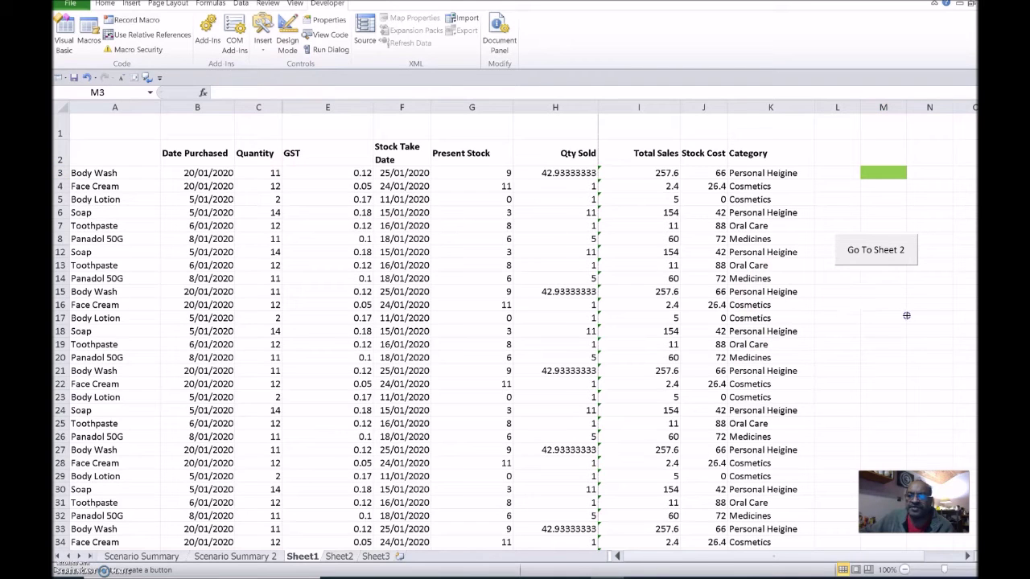
pyautogui.moveTo(840, 288); pyautogui.dragTo(915, 317)
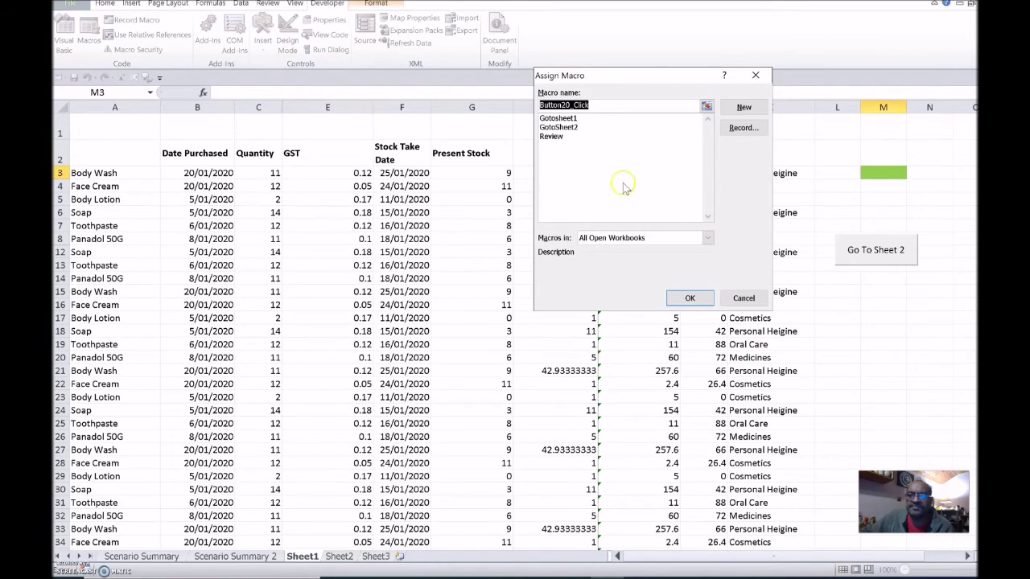
pyautogui.click(553, 137)
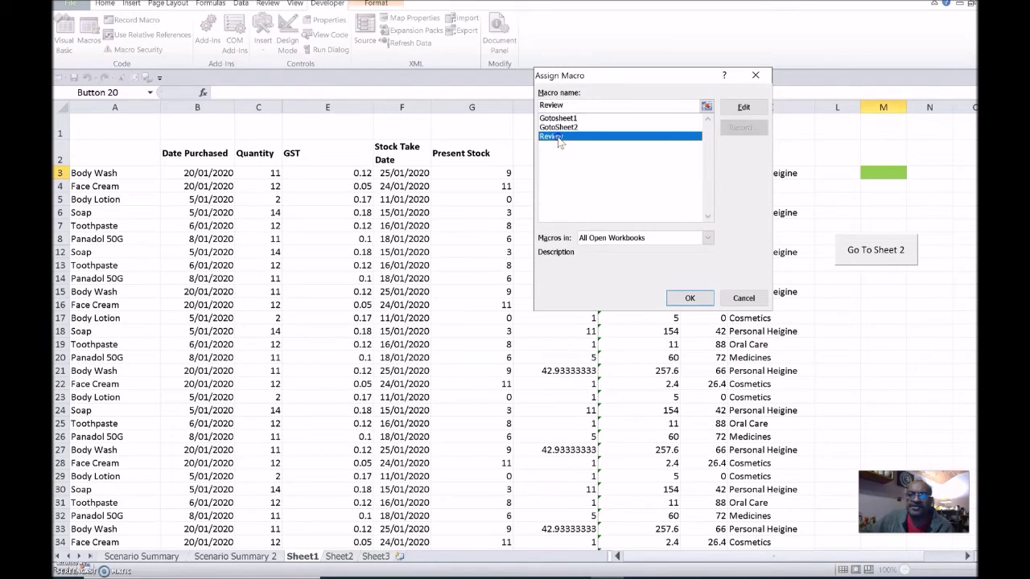
pyautogui.click(690, 299)
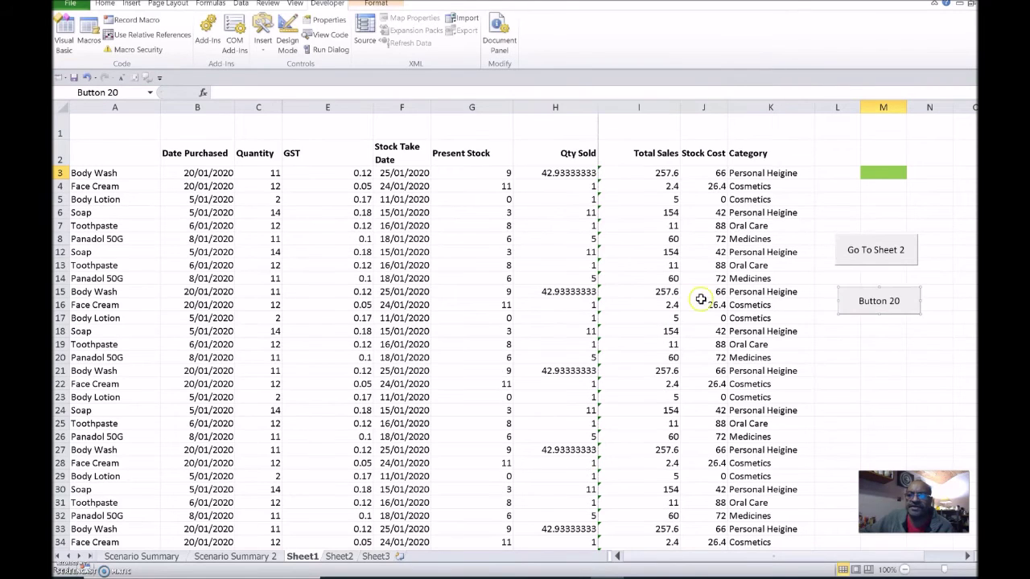
# - Replace the new button's default caption with Review and deselect the button
pyautogui.moveTo(861, 300); pyautogui.dragTo(902, 301)
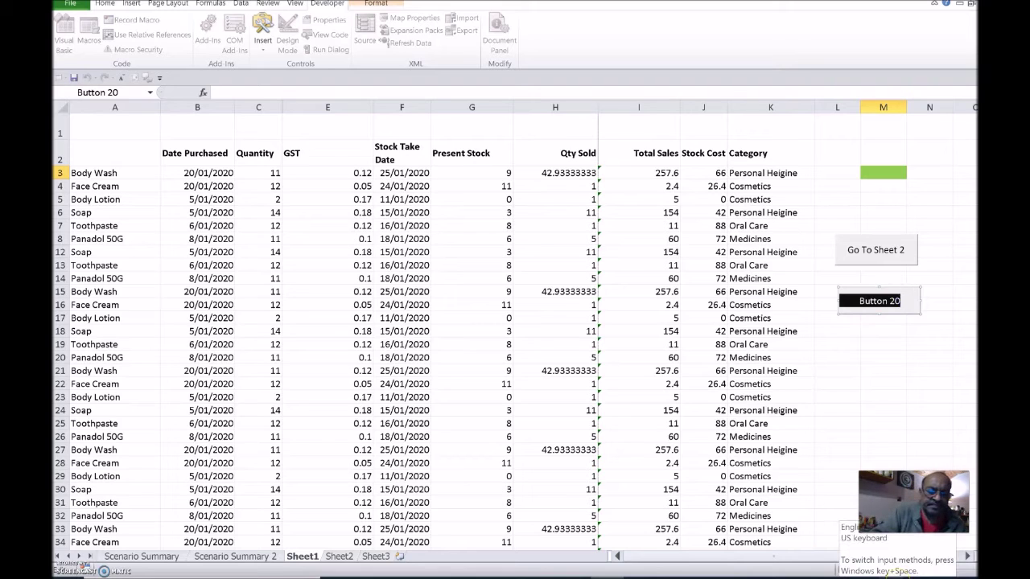
pyautogui.write('Review')
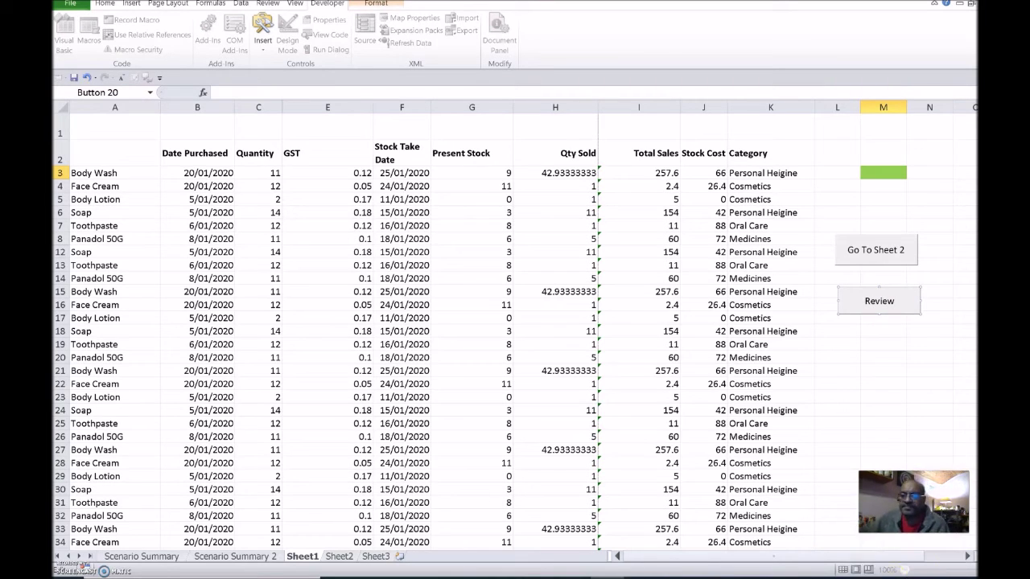
pyautogui.click(879, 332)
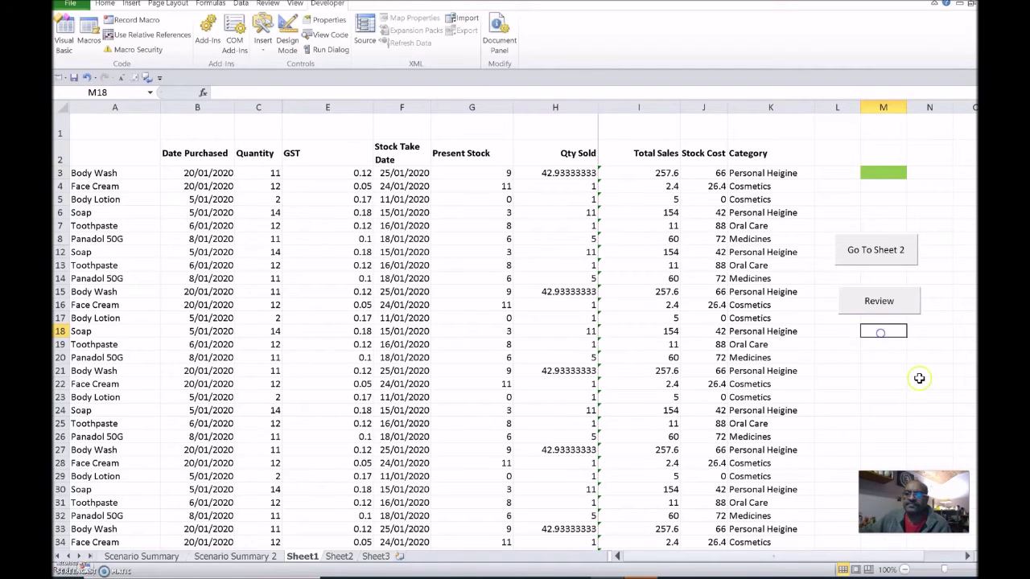
# - Use the Review button to colour the Panadol 50G cell A14 and the entire Soap row 6 as reviewed
pyautogui.click(97, 279)
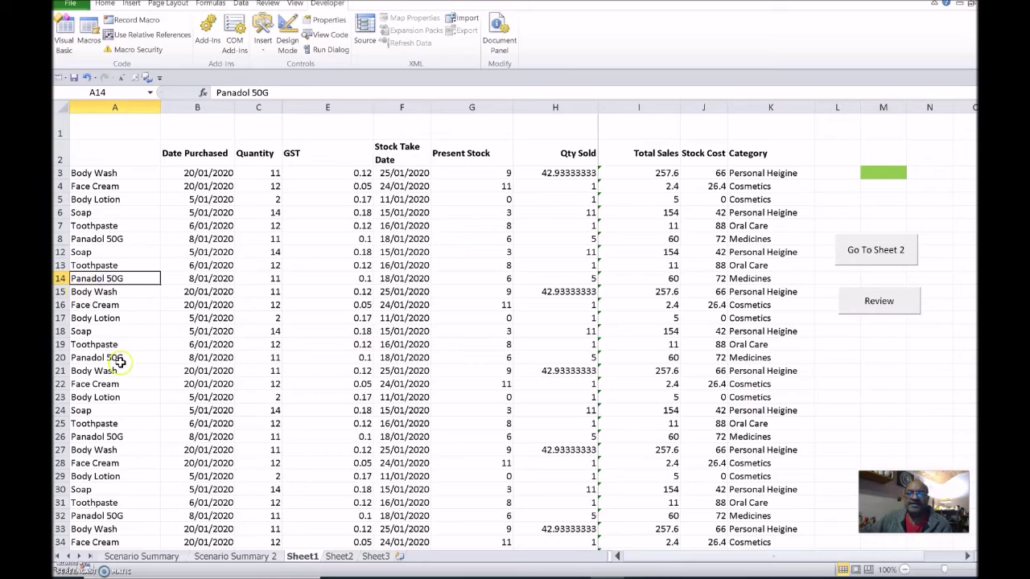
pyautogui.click(885, 309)
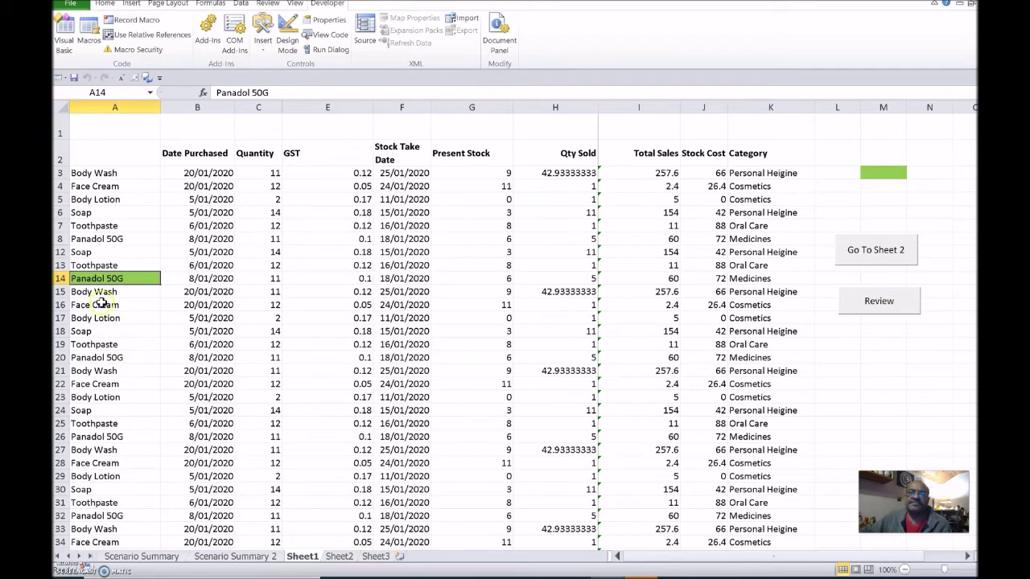
pyautogui.click(61, 212)
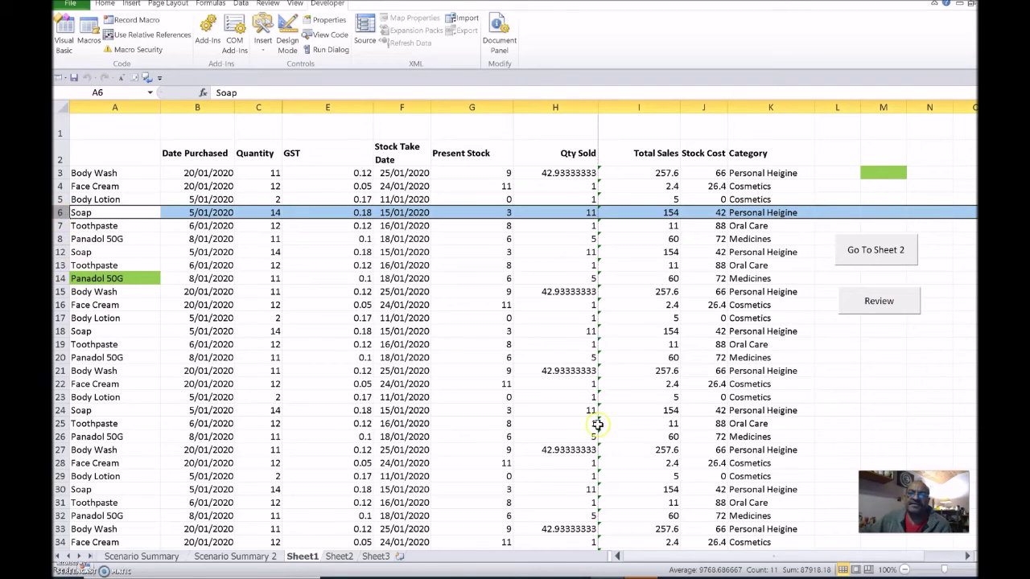
pyautogui.click(879, 304)
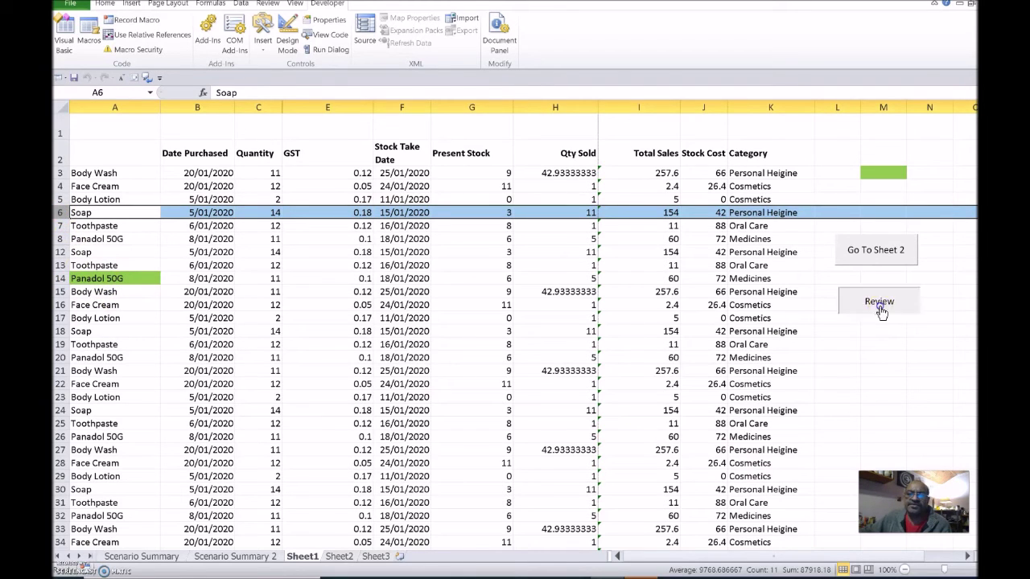
pyautogui.click(370, 254)
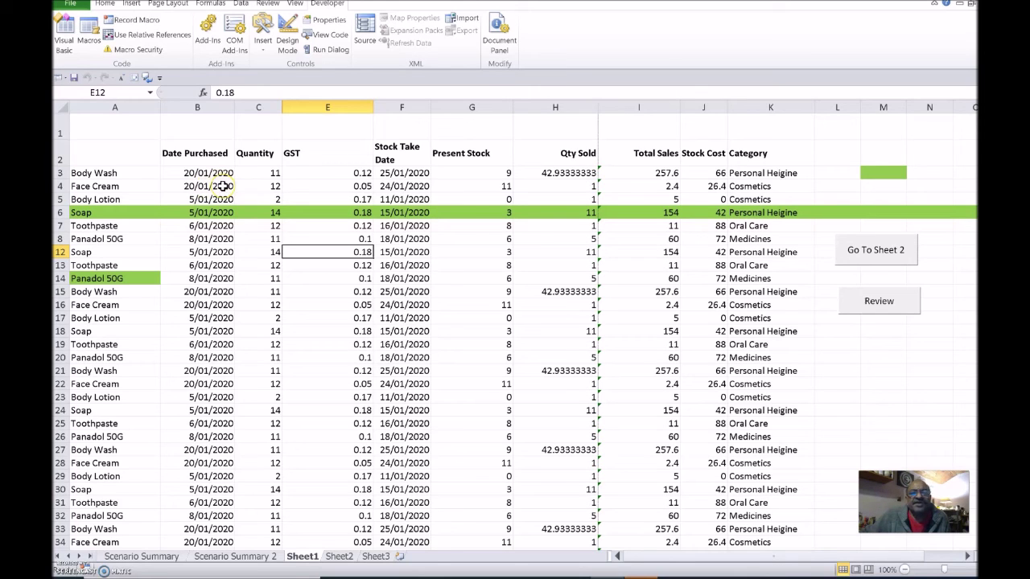
pyautogui.click(264, 48)
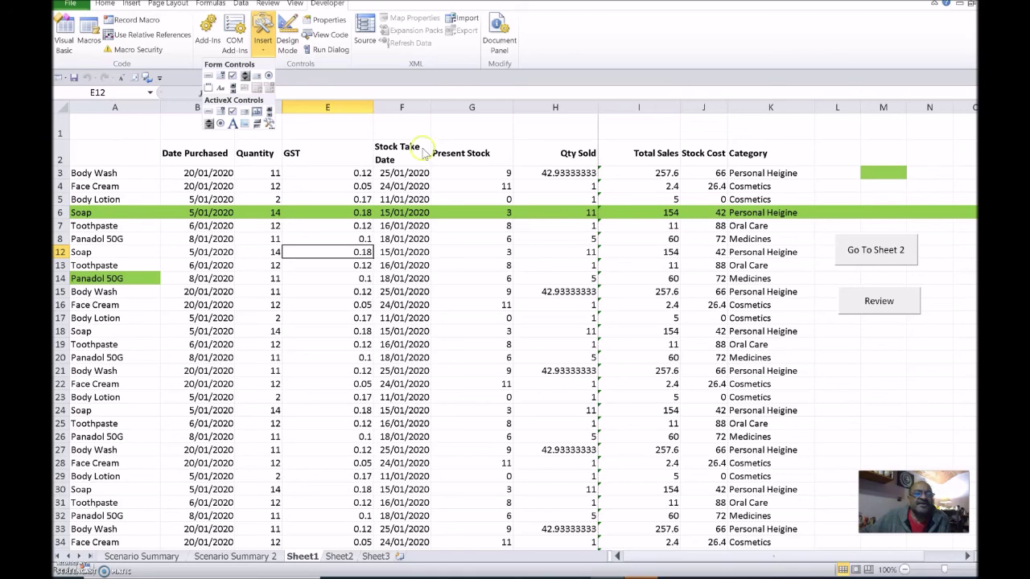
pyautogui.press('Escape')
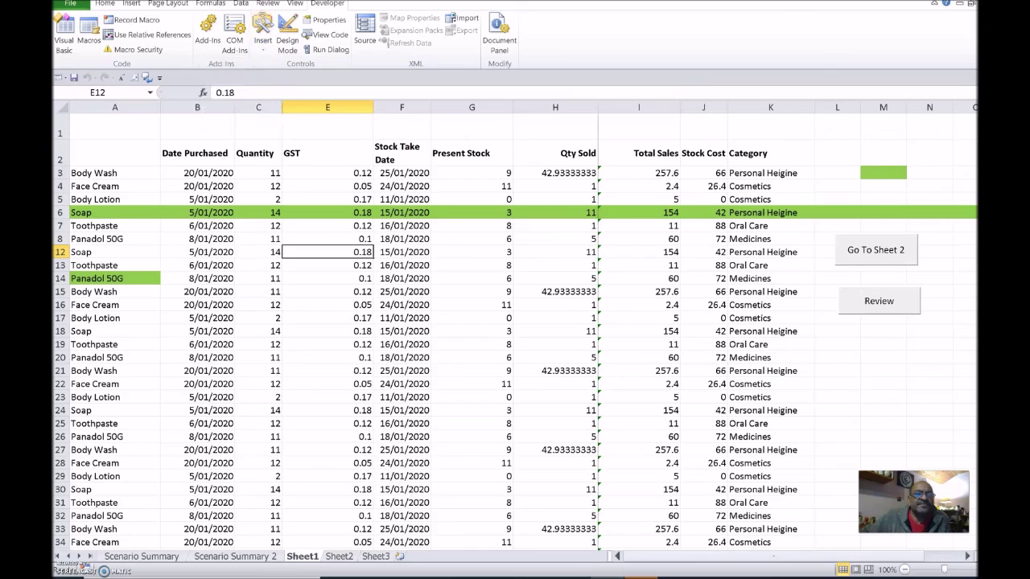